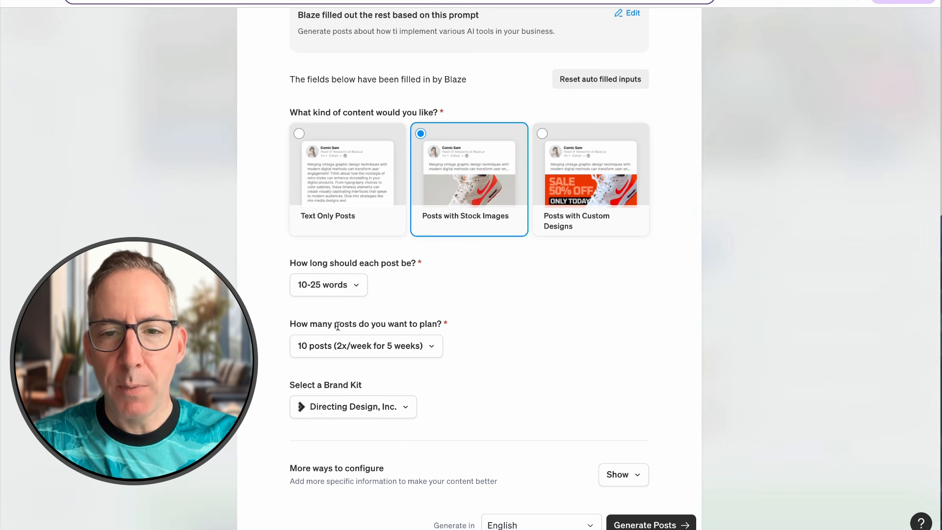
{"action": "left_click", "coordinate": [376, 351]}
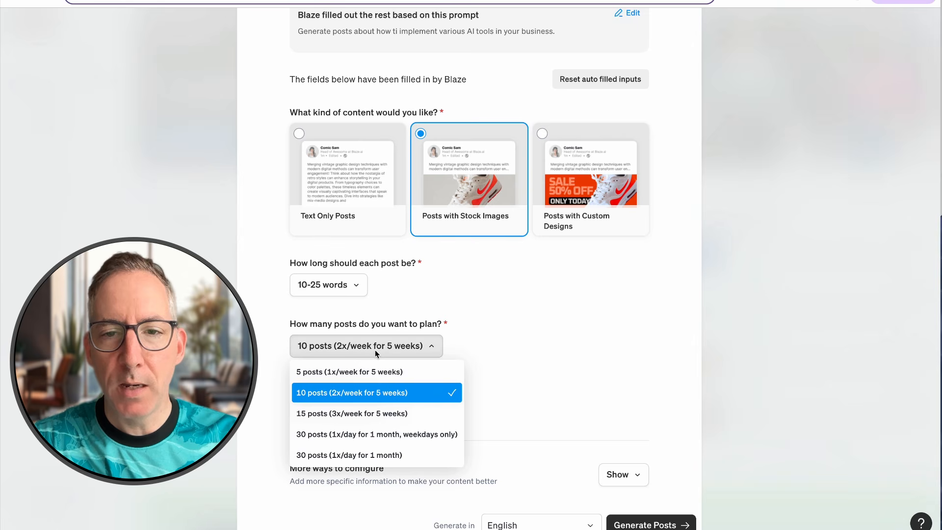
{"action": "left_click", "coordinate": [339, 414]}
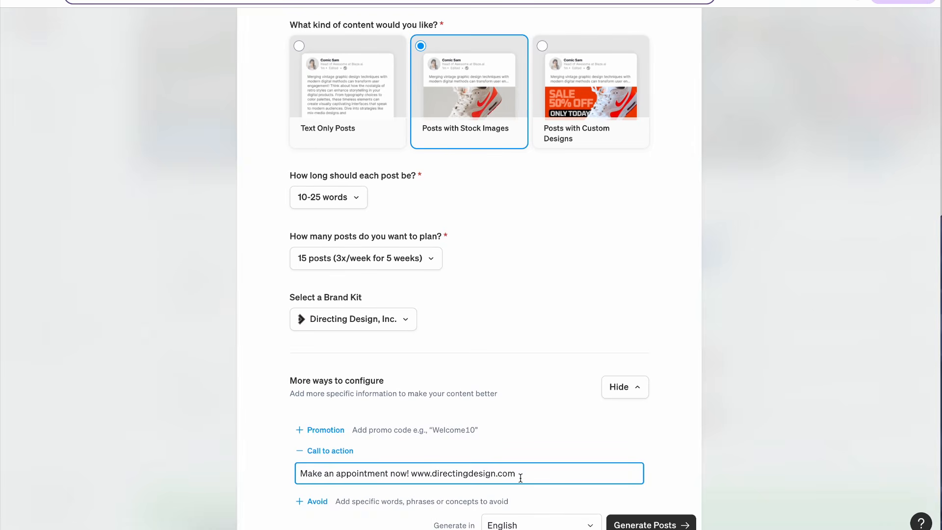
{"action": "type", "text": "com"}
{"action": "left_click", "coordinate": [649, 526]}
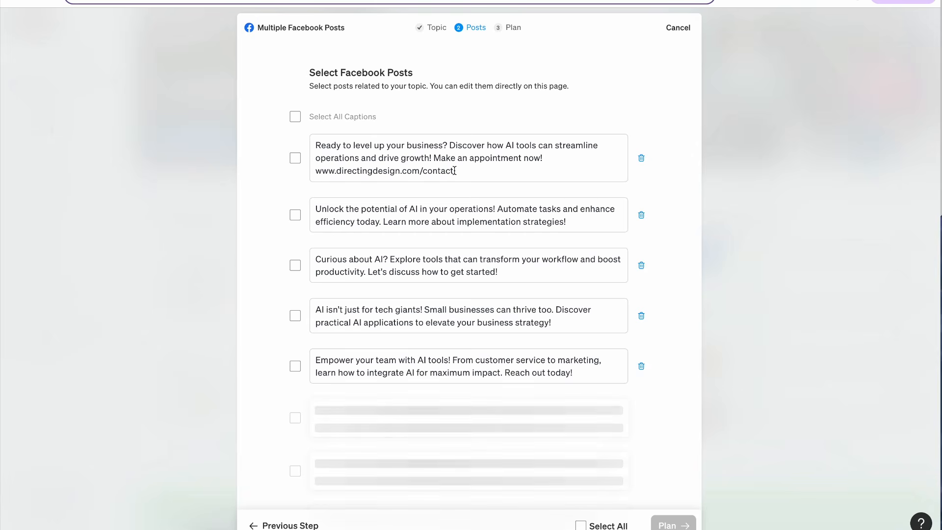
Step: Select the first four generated Facebook posts and the one starting "Ready to revolutionize your business?"
{"action": "left_click", "coordinate": [295, 158]}
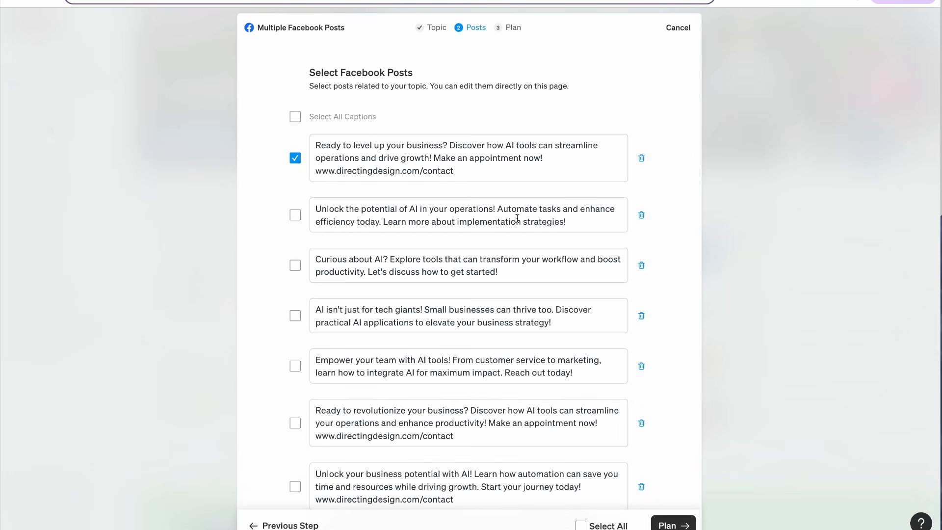
{"action": "left_click", "coordinate": [295, 215]}
{"action": "left_click", "coordinate": [295, 266]}
{"action": "scroll", "coordinate": [284, 300], "scroll_direction": "down", "scroll_amount": 2}
{"action": "left_click", "coordinate": [295, 229]}
{"action": "scroll", "coordinate": [289, 257], "scroll_direction": "down", "scroll_amount": 1}
{"action": "scroll", "coordinate": [290, 257], "scroll_direction": "down", "scroll_amount": 1}
{"action": "left_click", "coordinate": [294, 272]}
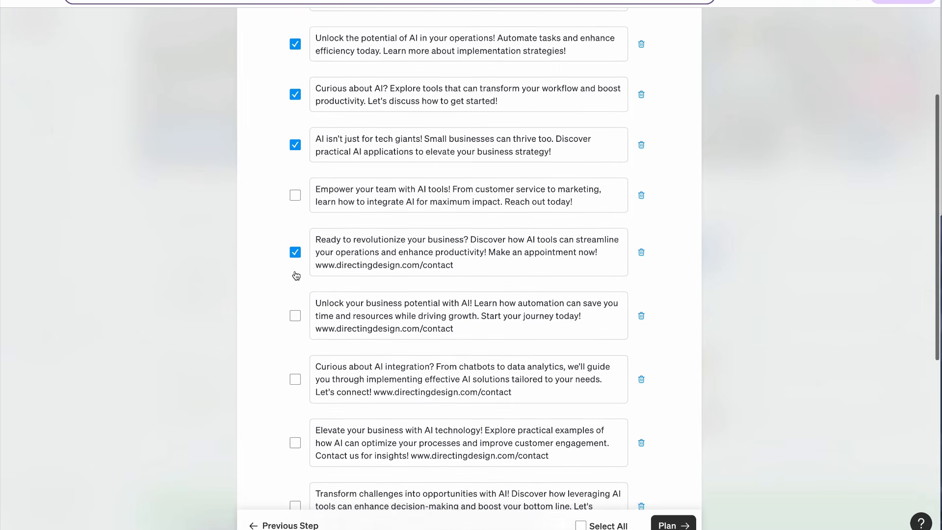
Step: Add the "Curious about AI integration?" and "Transform challenges into opportunities with AI!" posts to the selection and continue to planning
{"action": "scroll", "coordinate": [295, 260], "scroll_direction": "down", "scroll_amount": 2}
{"action": "left_click", "coordinate": [295, 286]}
{"action": "scroll", "coordinate": [293, 303], "scroll_direction": "down", "scroll_amount": 2}
{"action": "left_click", "coordinate": [294, 315]}
{"action": "scroll", "coordinate": [293, 318], "scroll_direction": "down", "scroll_amount": 3}
{"action": "scroll", "coordinate": [292, 318], "scroll_direction": "down", "scroll_amount": 1}
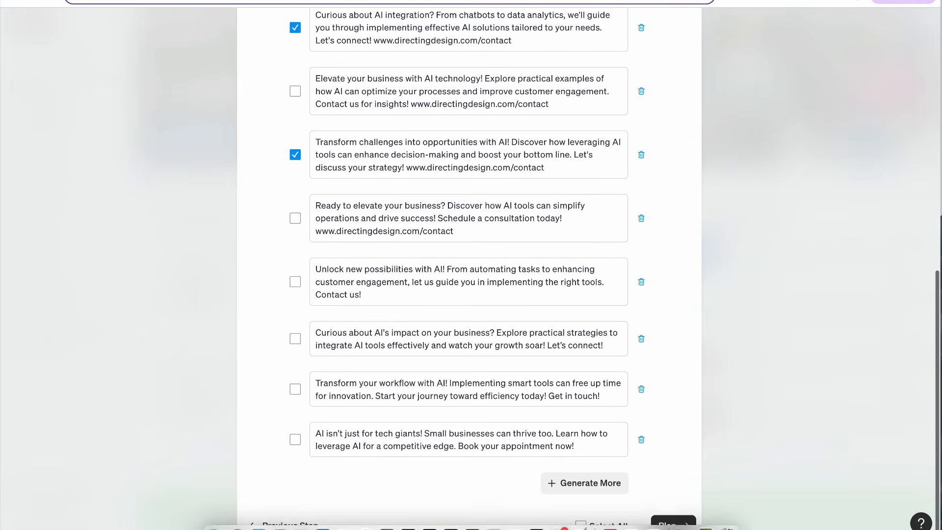
{"action": "left_click", "coordinate": [670, 524]}
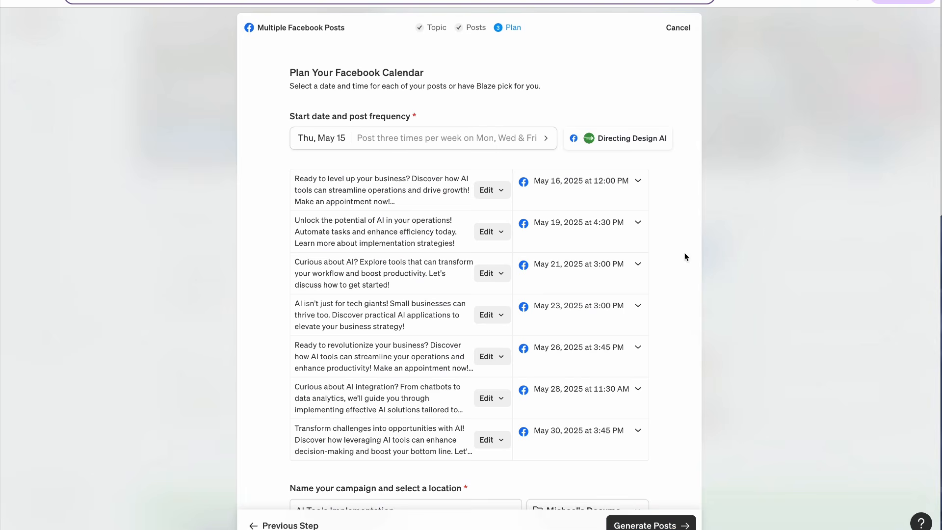
Step: Set the Facebook calendar's start date to Mon, Jun 23 2025 and generate the planned posts
{"action": "left_click", "coordinate": [325, 139]}
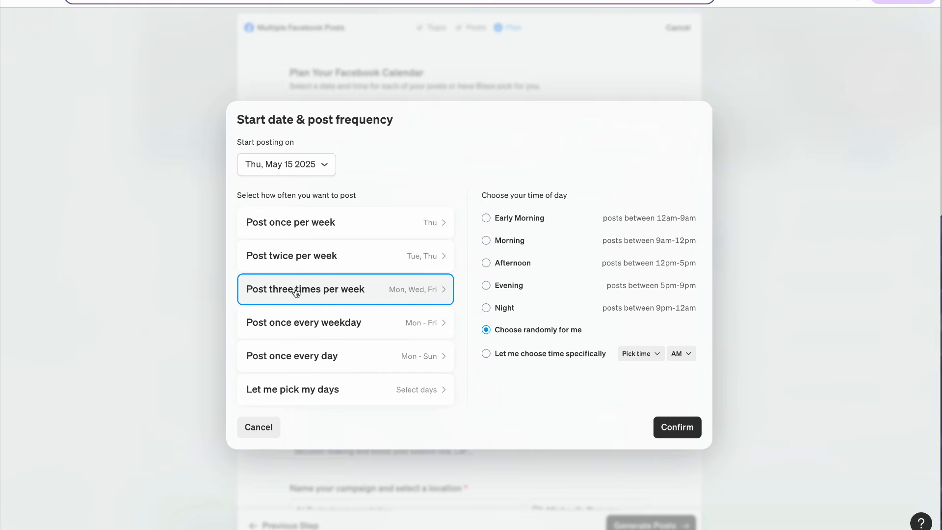
{"action": "left_click", "coordinate": [289, 166]}
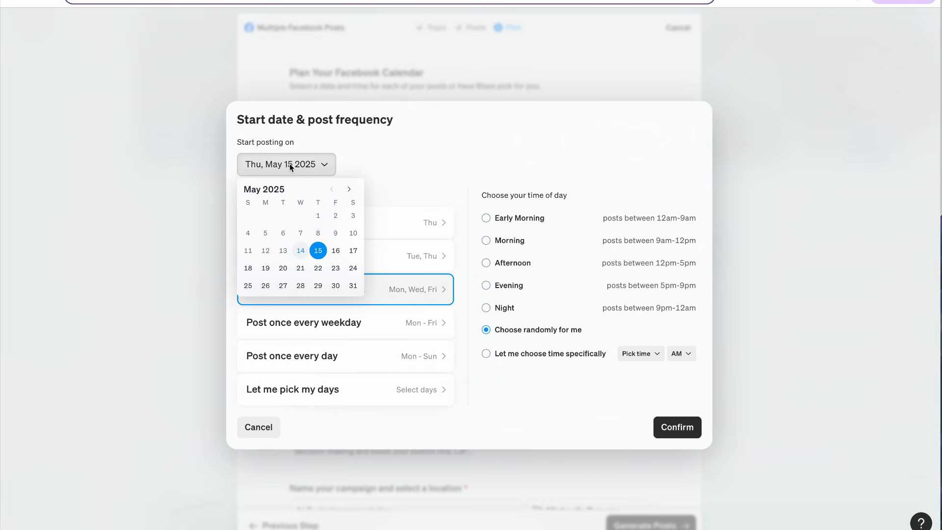
{"action": "left_click", "coordinate": [350, 189]}
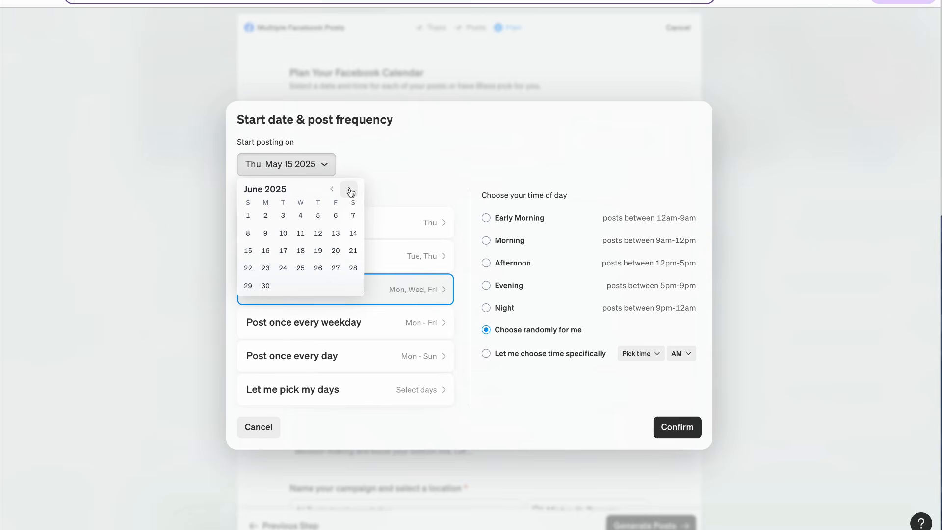
{"action": "left_click", "coordinate": [266, 268]}
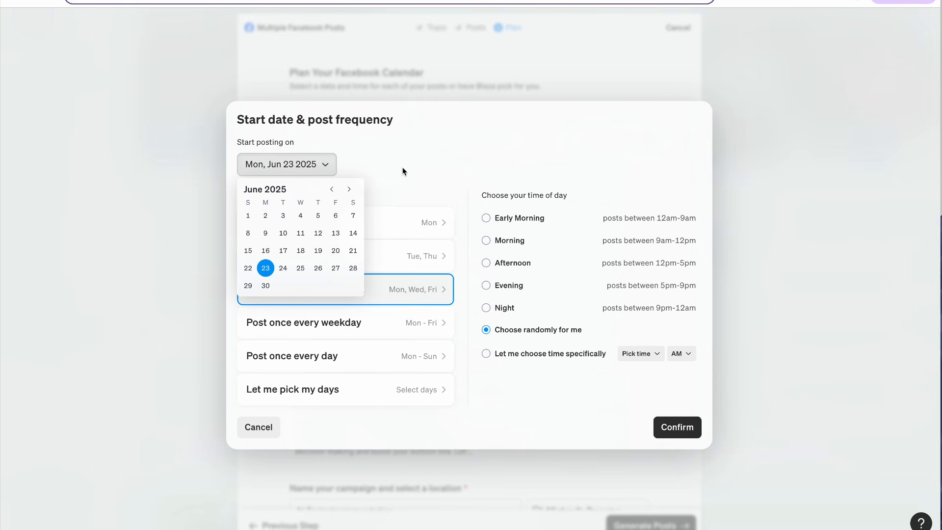
{"action": "left_click", "coordinate": [666, 428]}
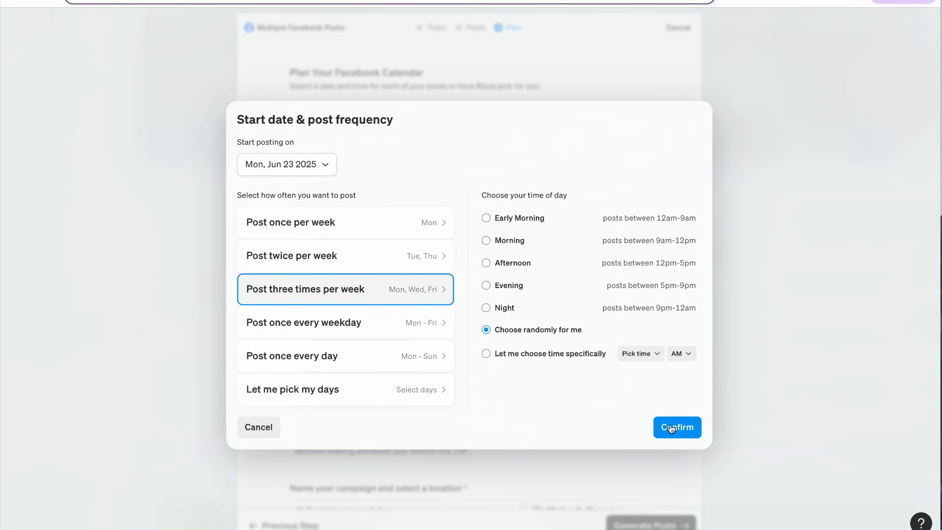
{"action": "left_click", "coordinate": [671, 430]}
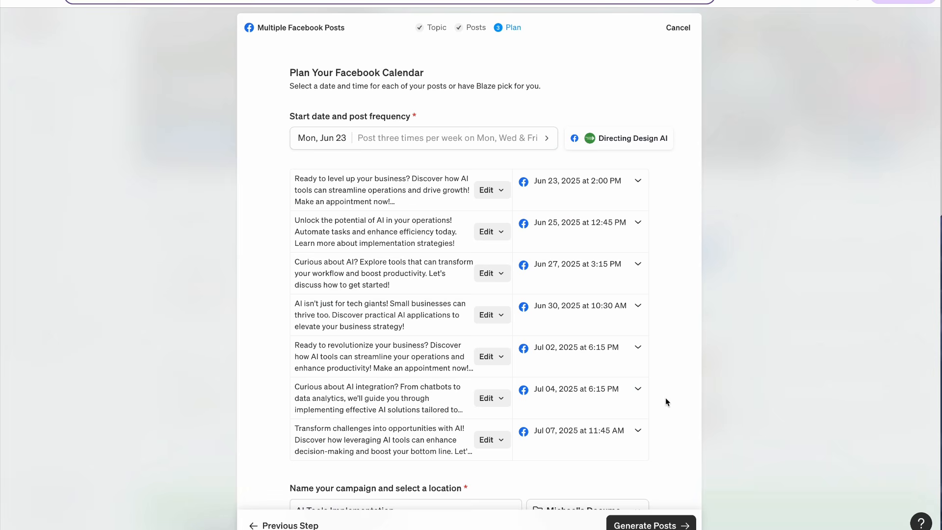
{"action": "scroll", "coordinate": [668, 222], "scroll_direction": "down", "scroll_amount": 1}
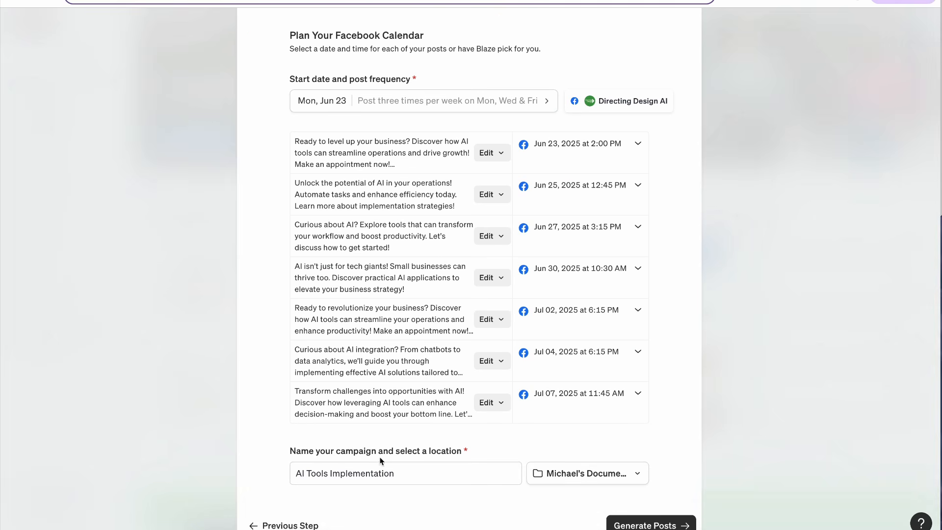
{"action": "left_click", "coordinate": [645, 526]}
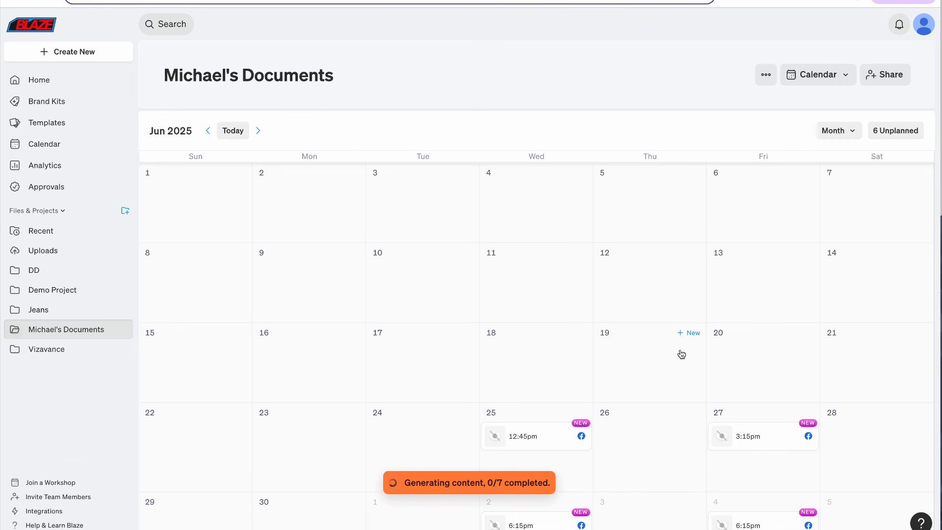
Step: Open the June 23 2:00pm post from the calendar and view its attached image at full size
{"action": "scroll", "coordinate": [681, 354], "scroll_direction": "down", "scroll_amount": 1}
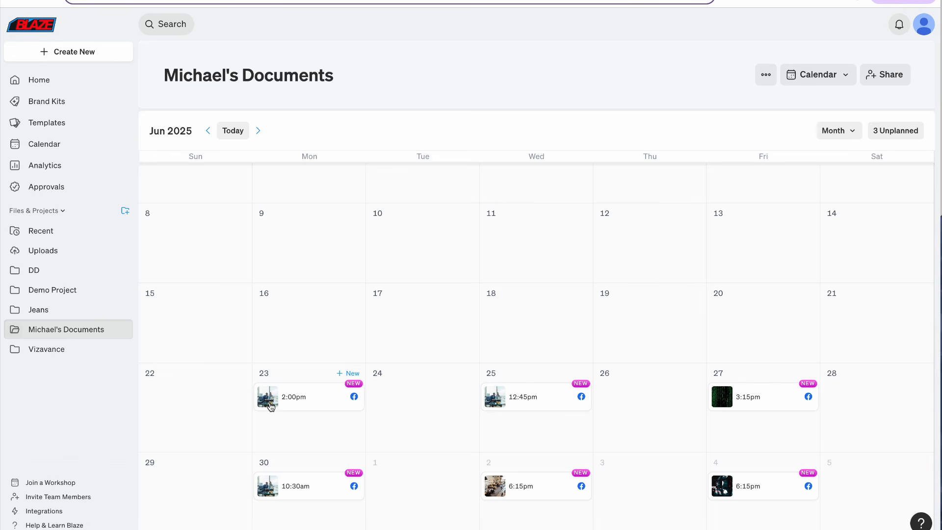
{"action": "mouse_move", "coordinate": [271, 400]}
{"action": "left_click", "coordinate": [270, 399]}
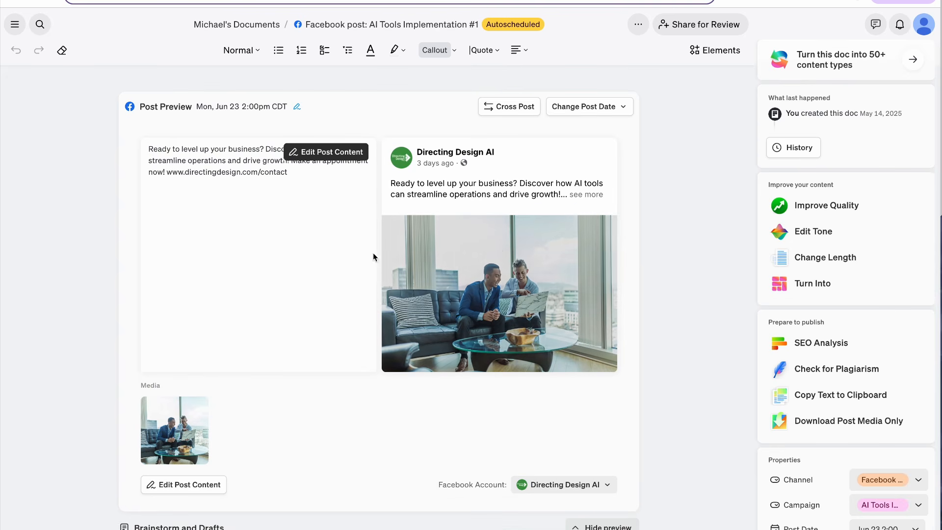
{"action": "left_click", "coordinate": [175, 440]}
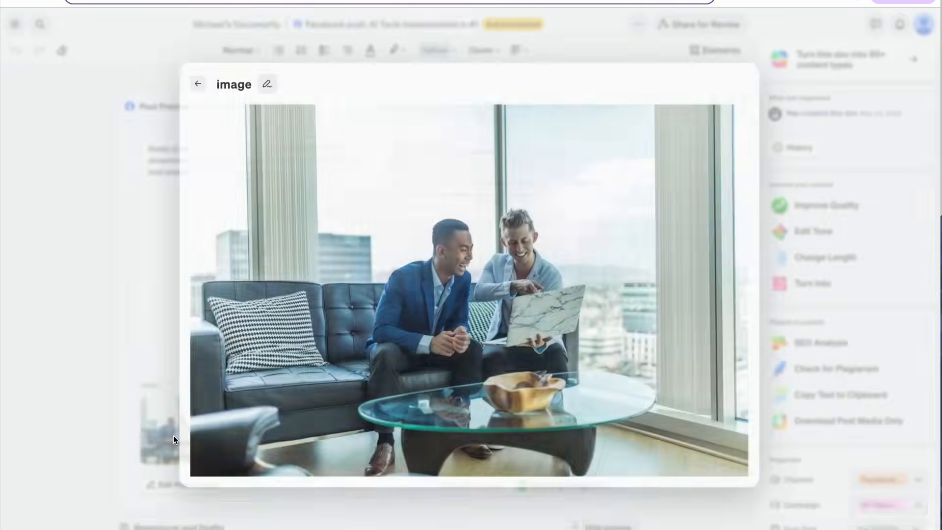
{"action": "left_click", "coordinate": [196, 85]}
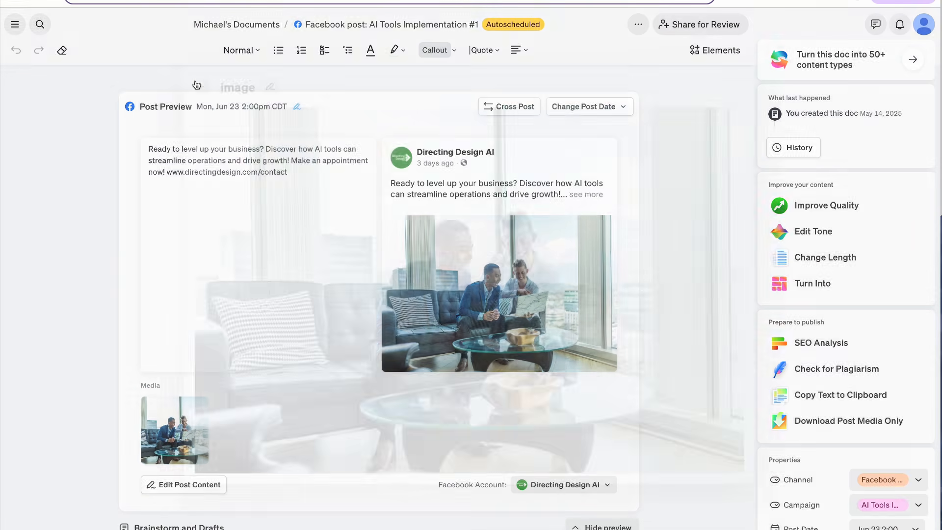
Step: Replace the June 23 post's image with the recently uploaded picture of two facing AI robots and save the content
{"action": "left_click", "coordinate": [323, 174]}
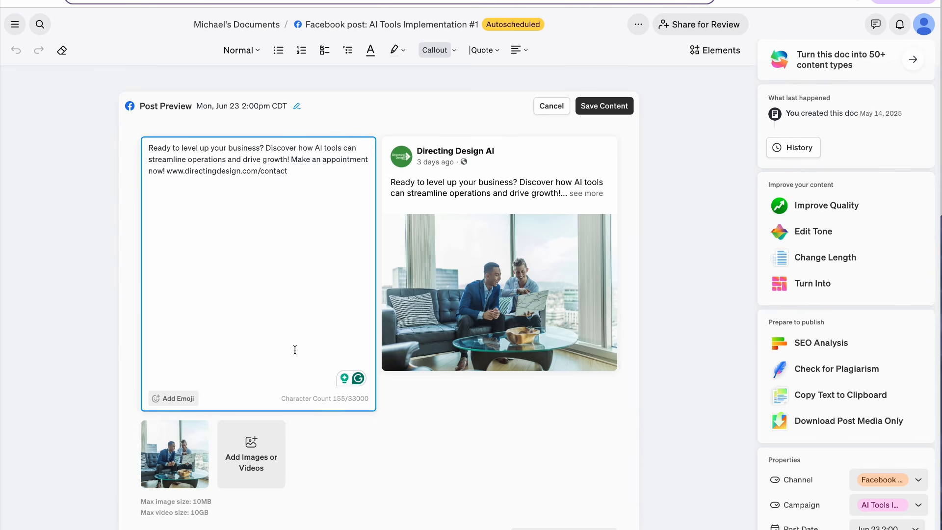
{"action": "scroll", "coordinate": [295, 351], "scroll_direction": "down", "scroll_amount": 2}
{"action": "left_click", "coordinate": [205, 357]}
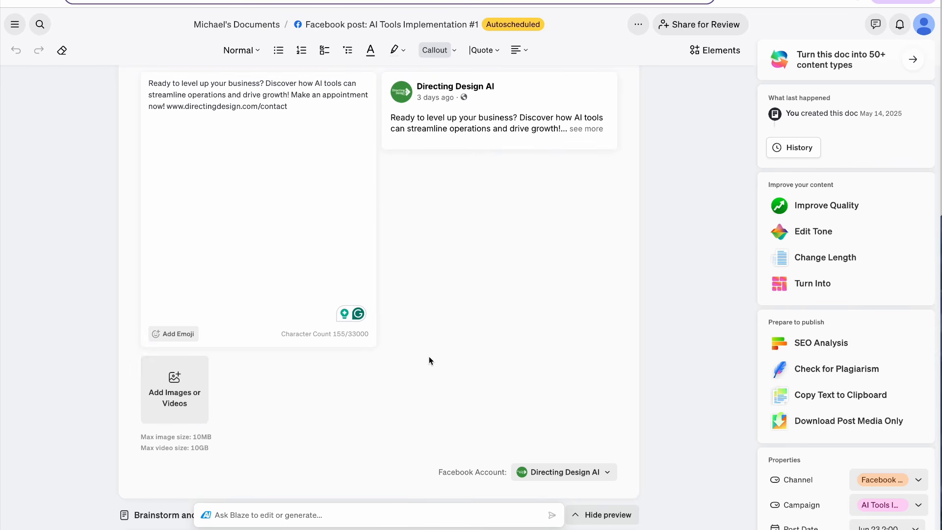
{"action": "left_click", "coordinate": [175, 391]}
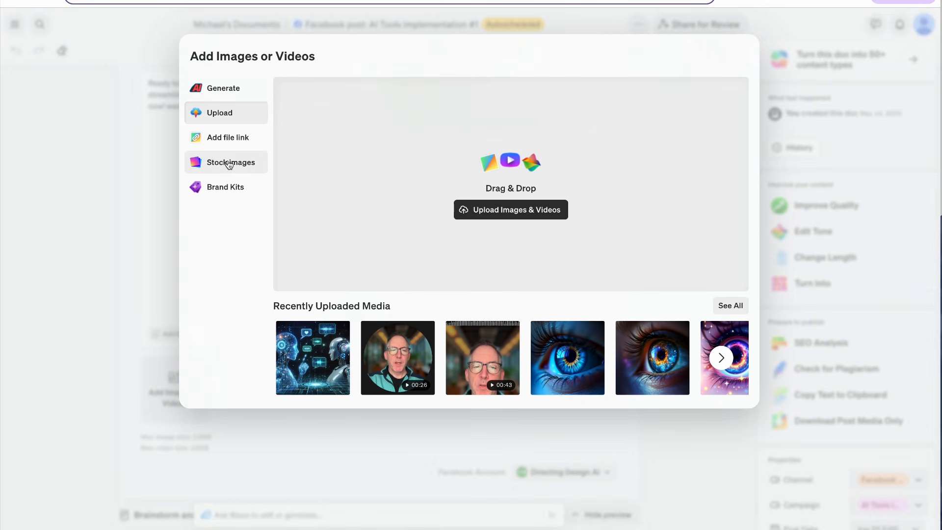
{"action": "left_click", "coordinate": [322, 368]}
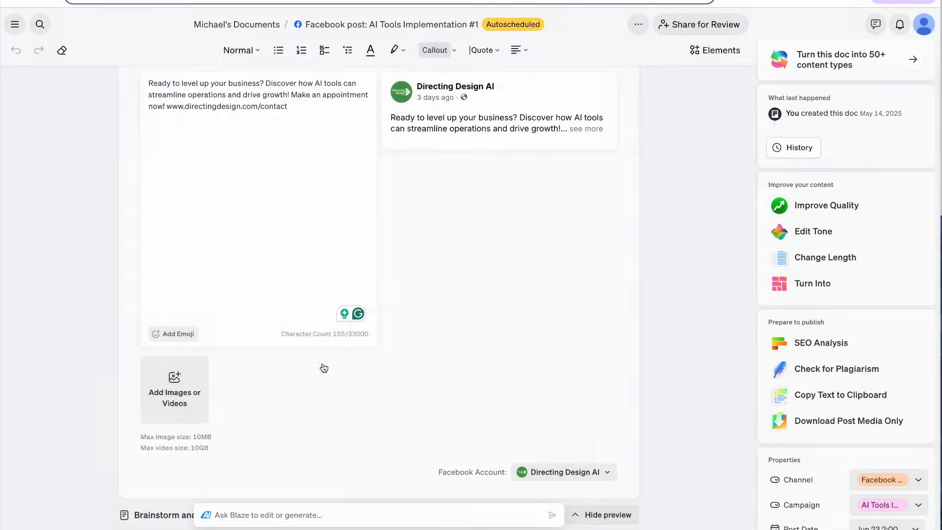
{"action": "scroll", "coordinate": [423, 423], "scroll_direction": "up", "scroll_amount": 2}
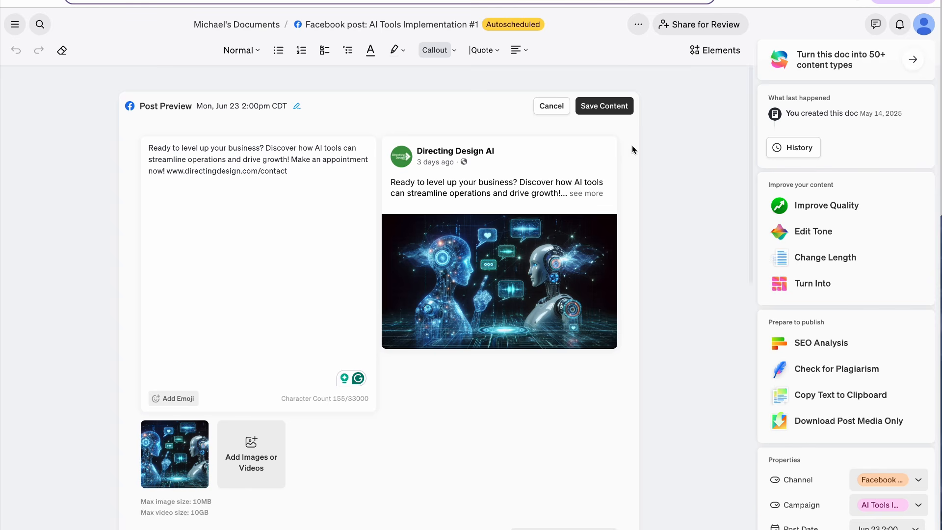
{"action": "left_click", "coordinate": [607, 107]}
Step: Return to the calendar and open the June 25 12:45pm Facebook post
{"action": "left_click", "coordinate": [12, 1]}
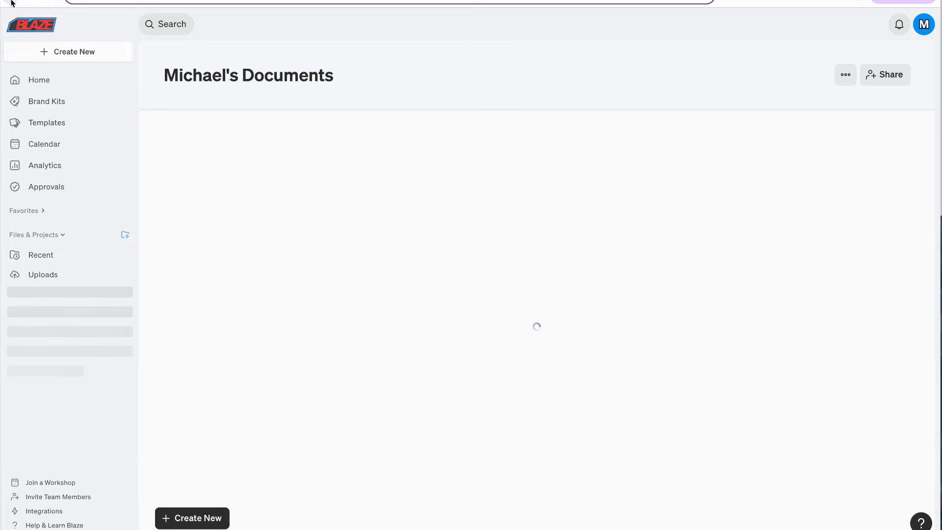
{"action": "scroll", "coordinate": [542, 259], "scroll_direction": "down", "scroll_amount": 1}
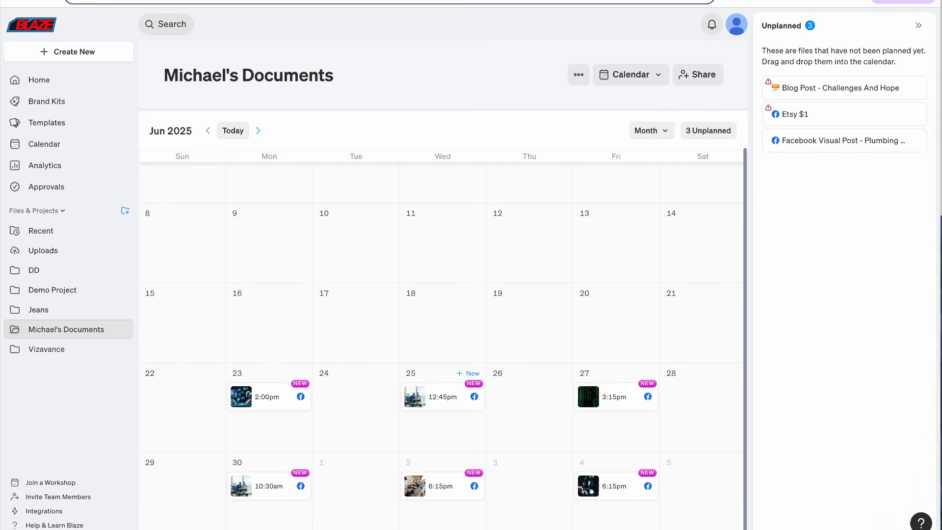
{"action": "left_click", "coordinate": [420, 343]}
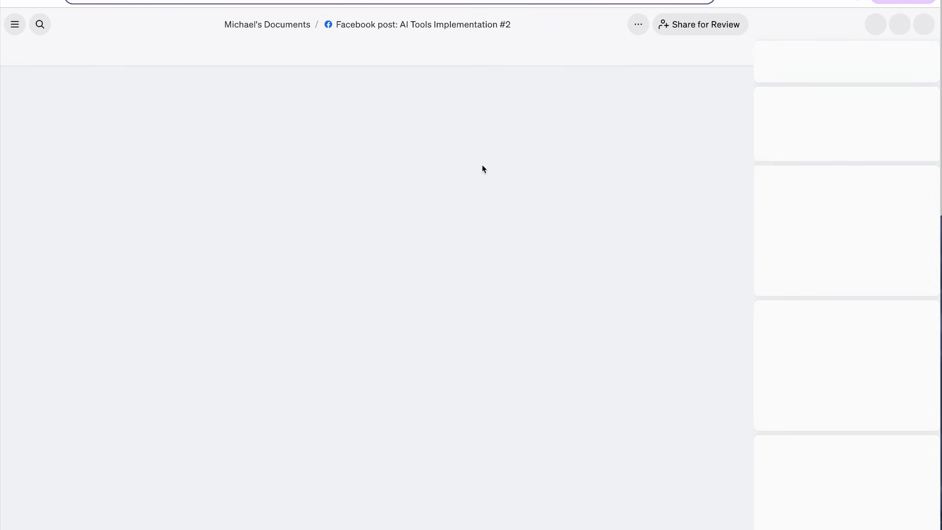
{"action": "scroll", "coordinate": [483, 167], "scroll_direction": "down", "scroll_amount": 3}
{"action": "scroll", "coordinate": [483, 168], "scroll_direction": "up", "scroll_amount": 3}
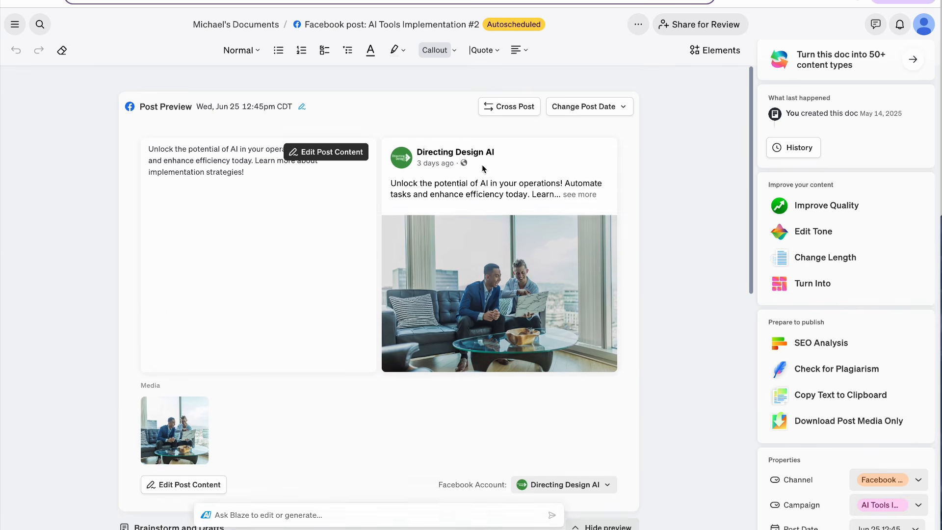
Step: Put the June 25 post into editing and remove its office photo
{"action": "left_click", "coordinate": [345, 156]}
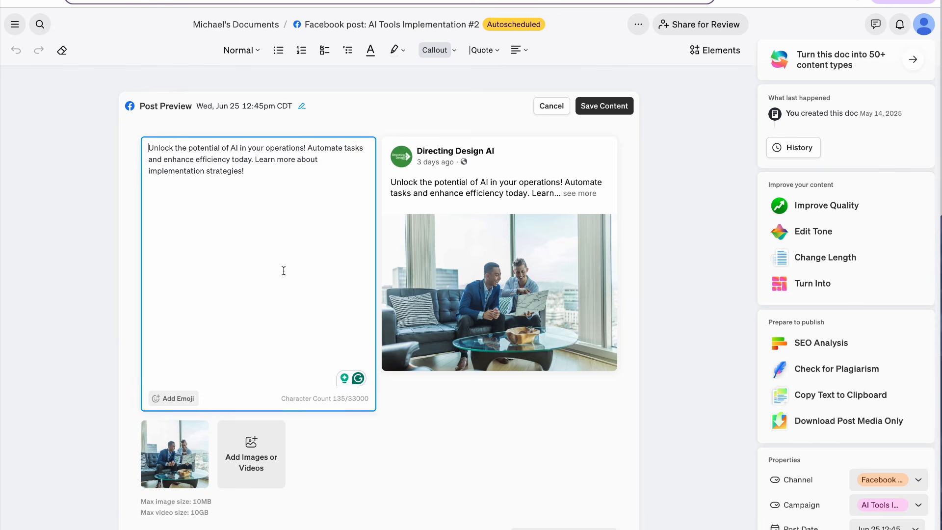
{"action": "scroll", "coordinate": [284, 269], "scroll_direction": "down", "scroll_amount": 2}
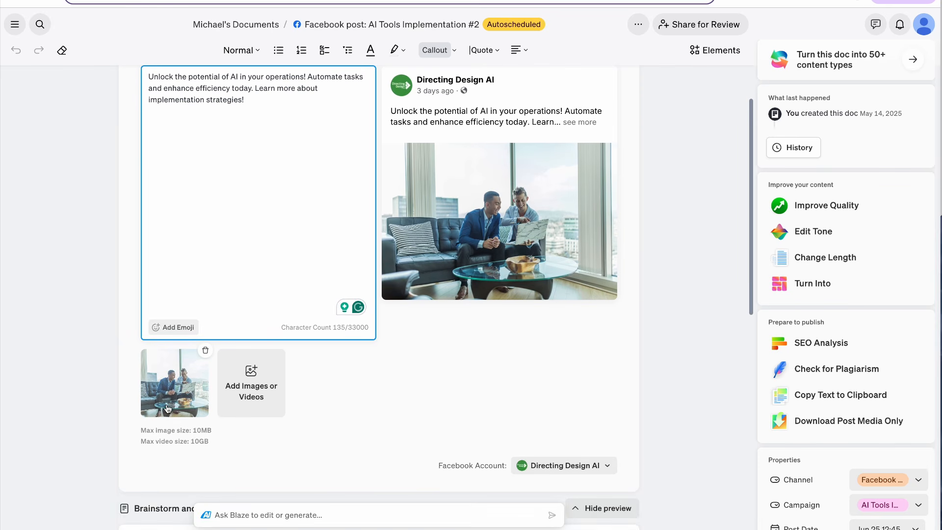
{"action": "left_click", "coordinate": [205, 350]}
Step: Search the stock images for "AI", insert the full-body robot holding a glowing brain into the June 25 post, and save the post
{"action": "left_click", "coordinate": [175, 384]}
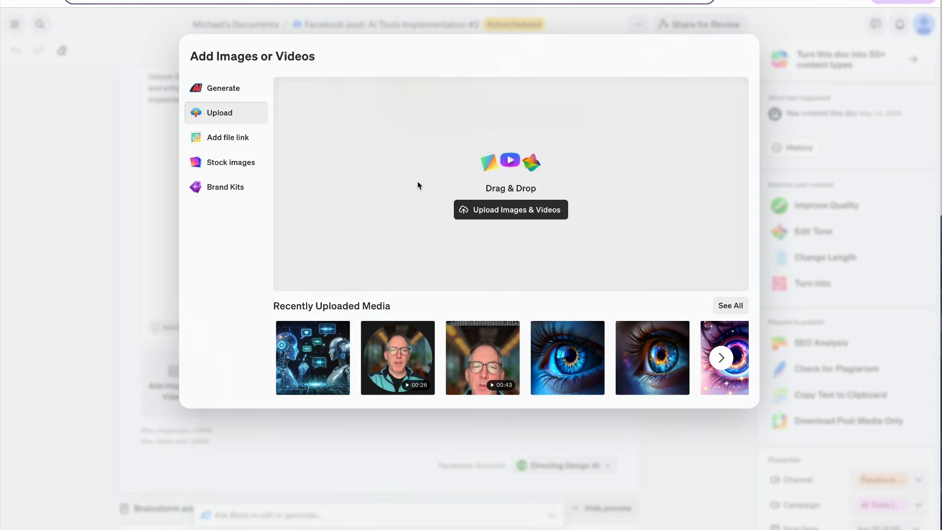
{"action": "left_click", "coordinate": [227, 169]}
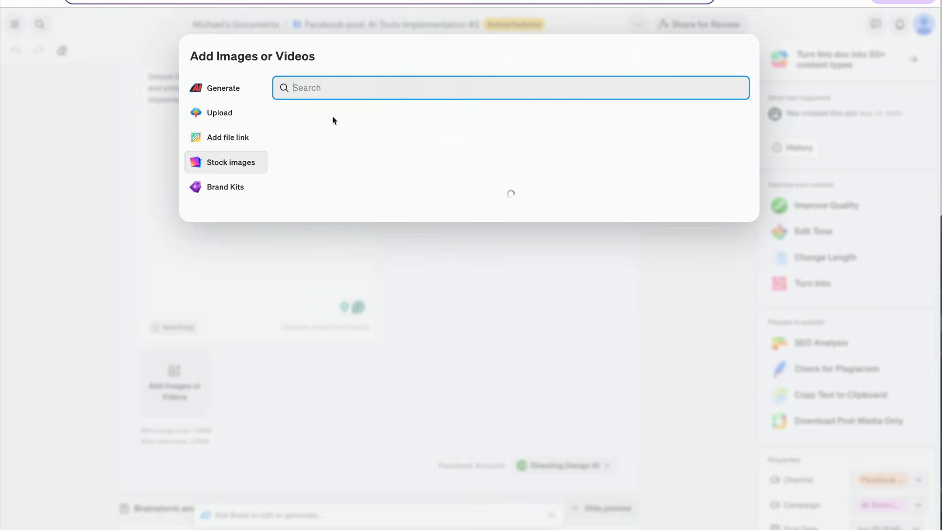
{"action": "type", "text": "AI"}
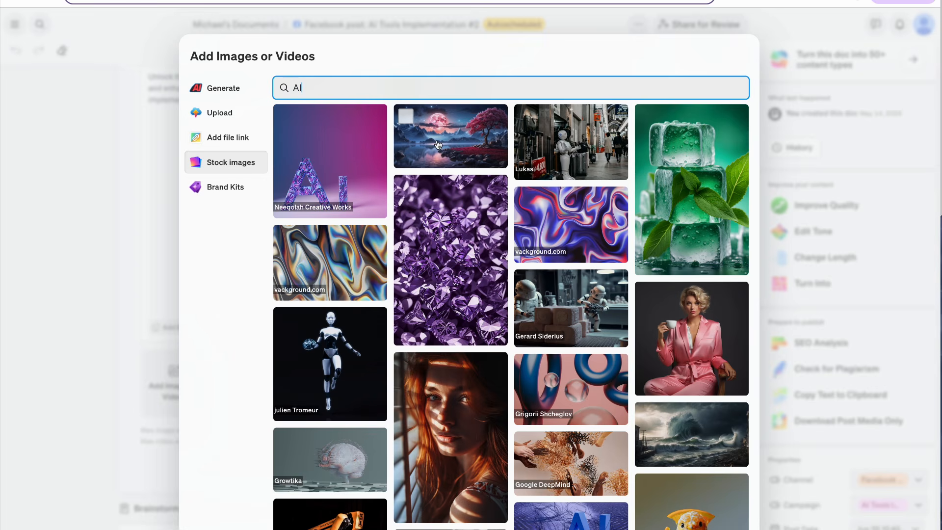
{"action": "scroll", "coordinate": [615, 142], "scroll_direction": "down", "scroll_amount": 1}
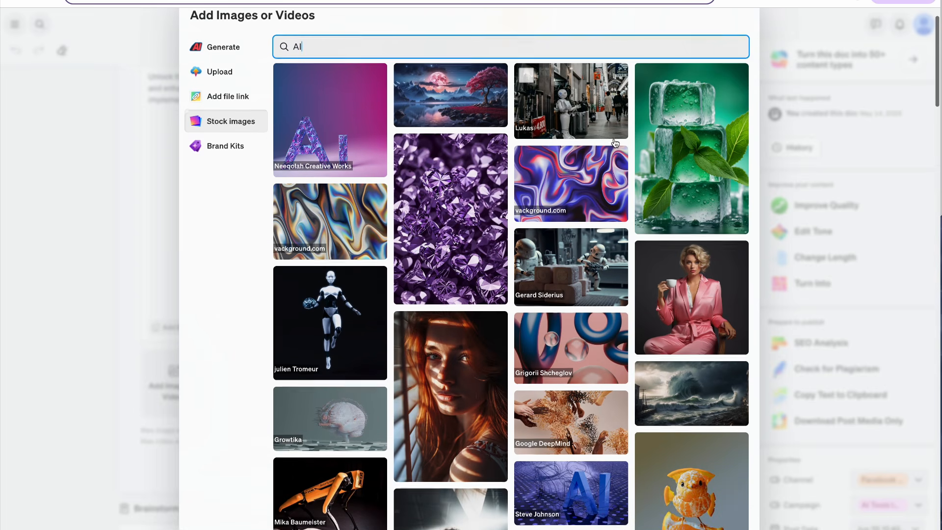
{"action": "left_click", "coordinate": [358, 316]}
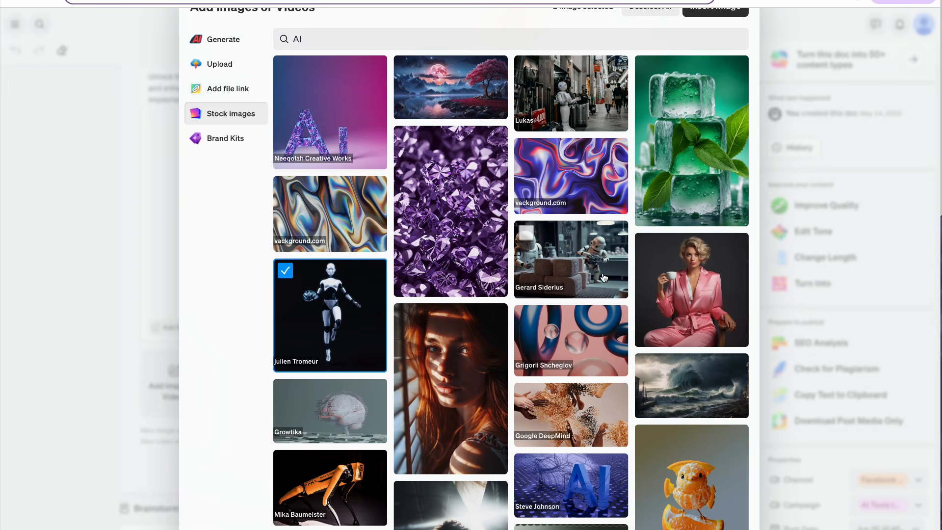
{"action": "scroll", "coordinate": [604, 277], "scroll_direction": "up", "scroll_amount": 1}
{"action": "left_click", "coordinate": [711, 62]}
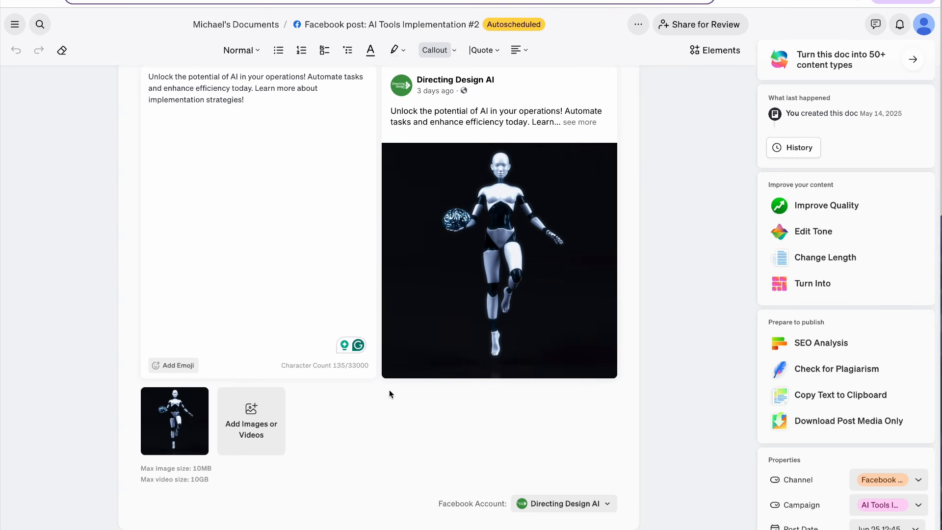
{"action": "scroll", "coordinate": [389, 391], "scroll_direction": "up", "scroll_amount": 2}
{"action": "left_click", "coordinate": [609, 107]}
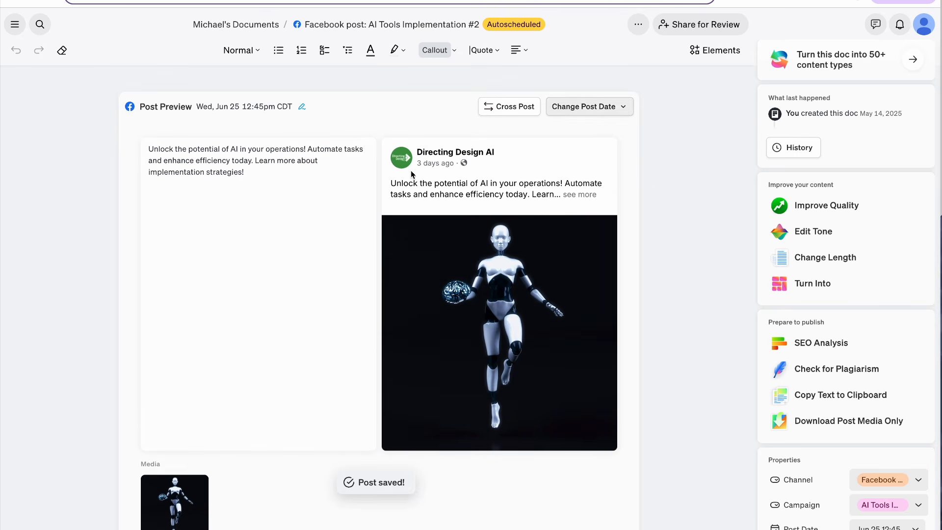
Step: Leave the Facebook post for the home page and start a new Blog Post from the recently used content wizards
{"action": "left_click", "coordinate": [12, 1]}
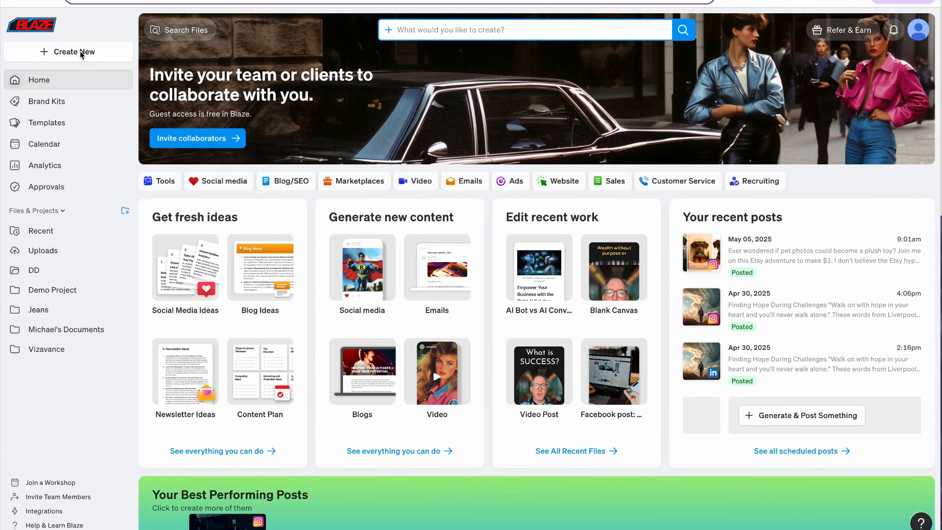
{"action": "left_click", "coordinate": [81, 51]}
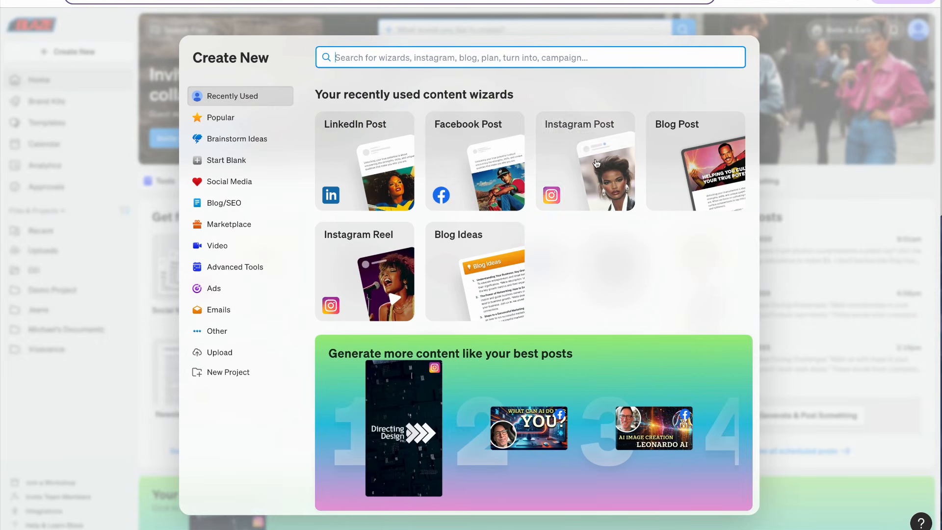
{"action": "left_click", "coordinate": [689, 136]}
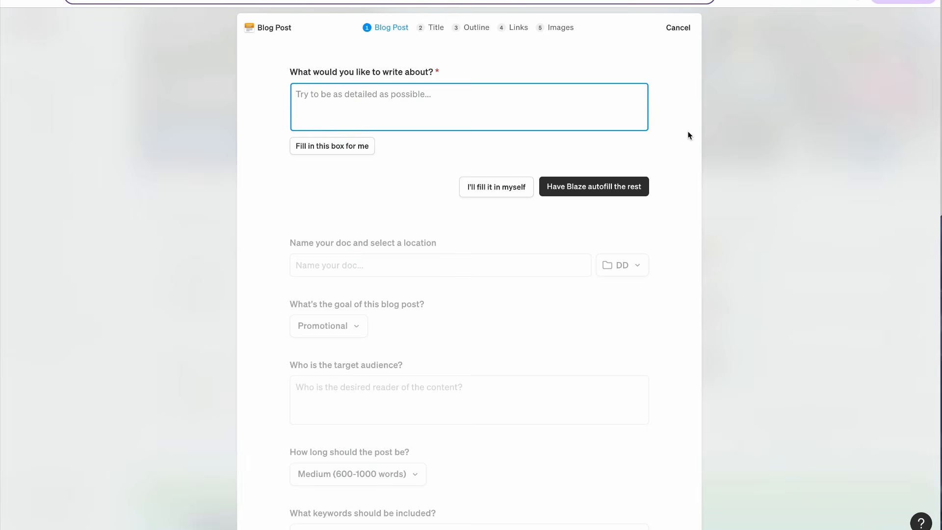
Step: Enter "Let's look at use cases for an AI Conversational agent and how it is different from a chatbot.", accept the suggested continuation, and autofill the remaining fields
{"action": "type", "text": "Lets look at use cases for an AI Conversational agent and how it is different from a chatbot."}
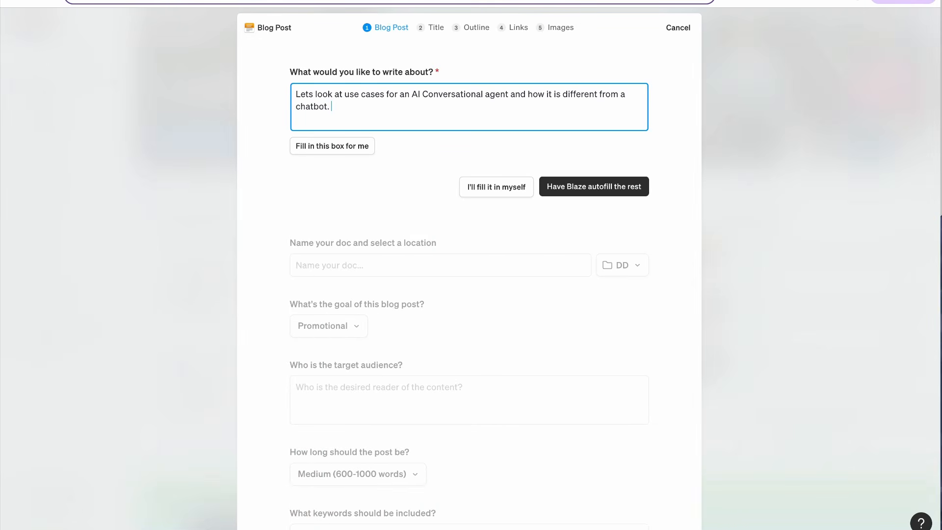
{"action": "left_click", "coordinate": [305, 92]}
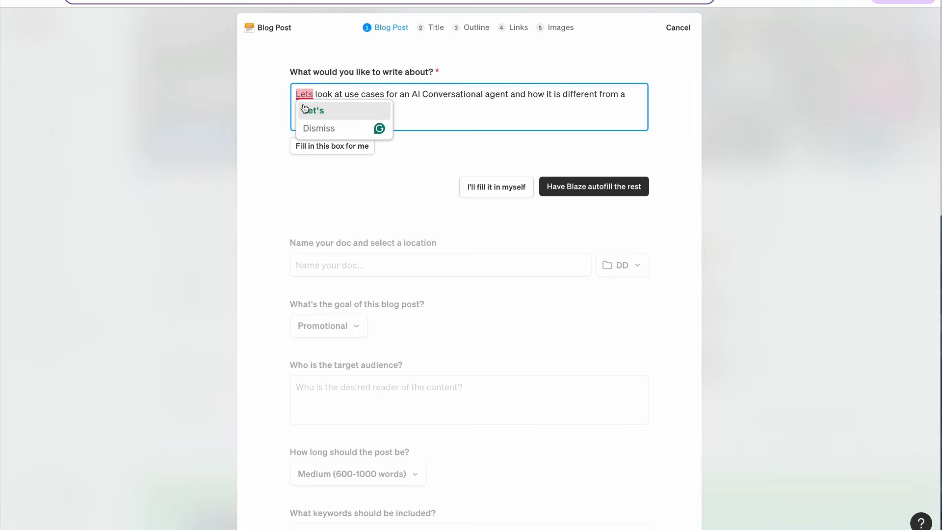
{"action": "left_click", "coordinate": [309, 111]}
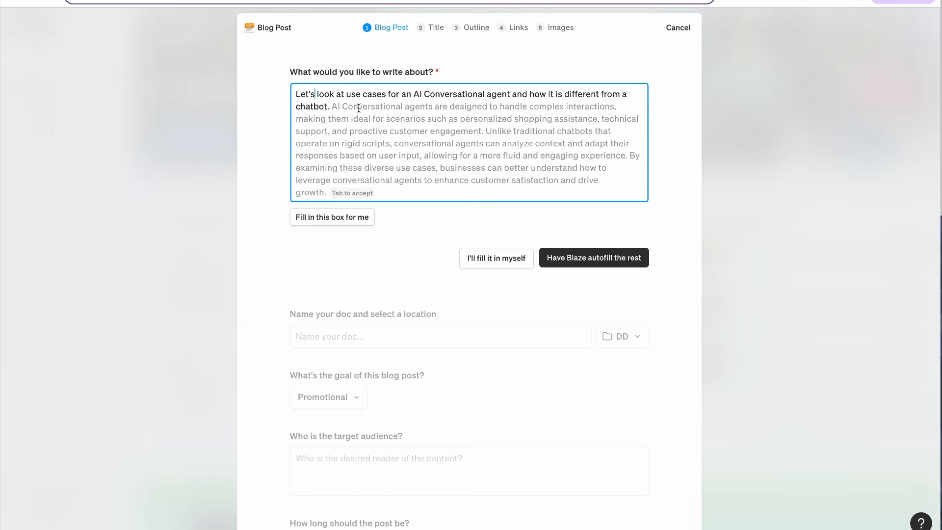
{"action": "key", "text": "Tab"}
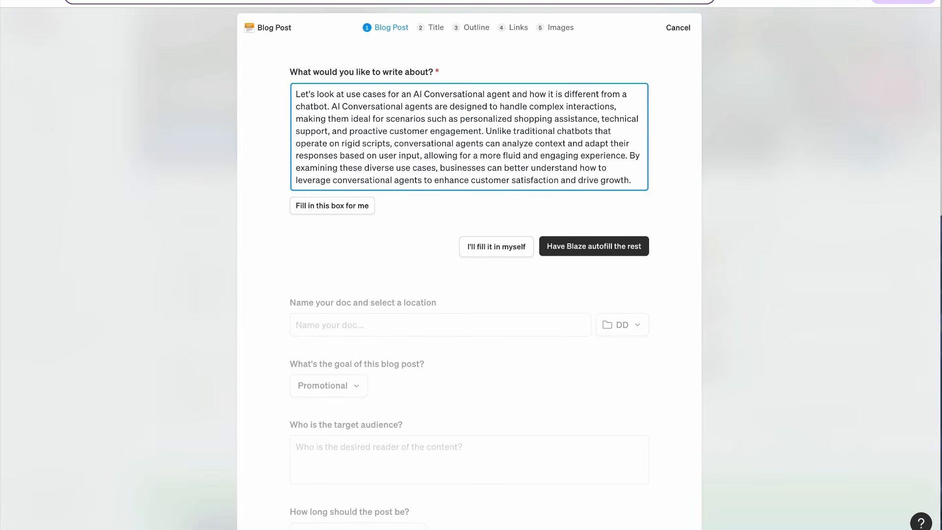
{"action": "left_click", "coordinate": [595, 251]}
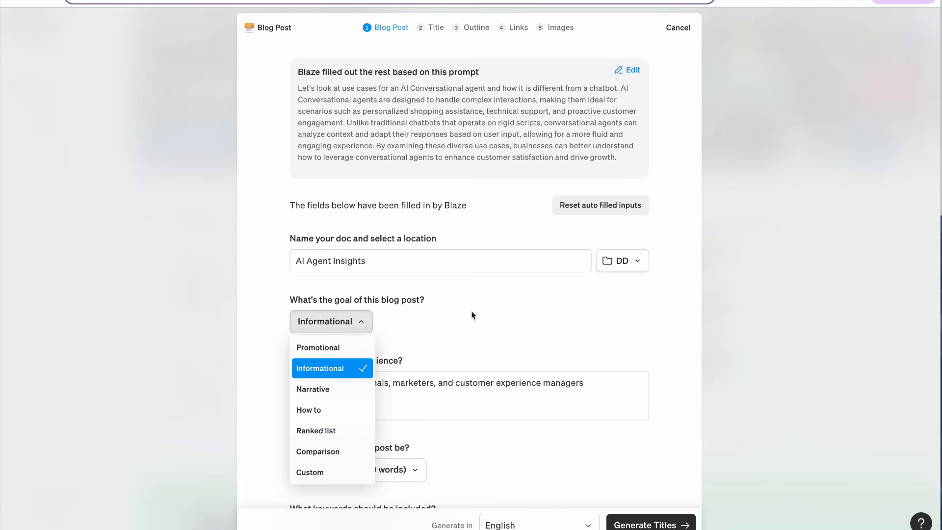
Step: Keep the blog post's goal as Informational, set its length to Short (400-600 words), and generate titles
{"action": "left_click", "coordinate": [513, 335]}
{"action": "scroll", "coordinate": [505, 341], "scroll_direction": "down", "scroll_amount": 2}
{"action": "left_click", "coordinate": [376, 407]}
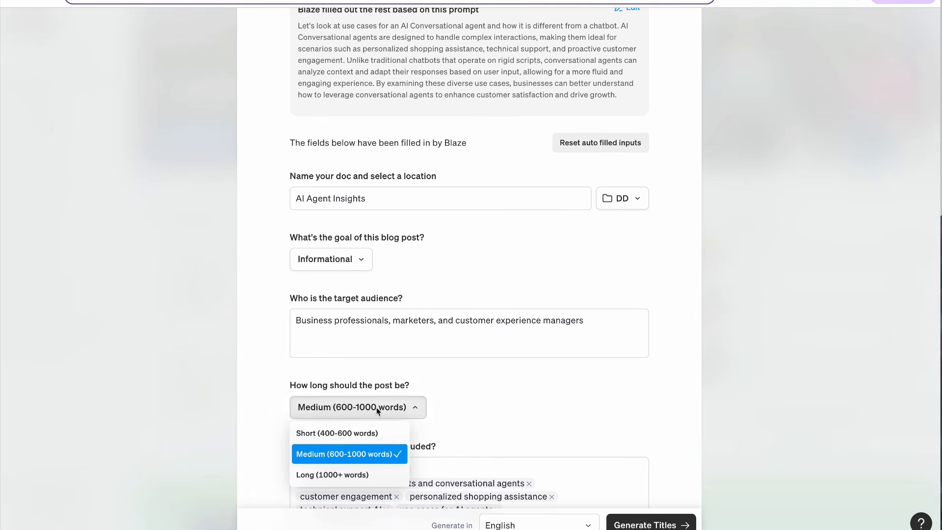
{"action": "left_click", "coordinate": [353, 432]}
{"action": "scroll", "coordinate": [484, 362], "scroll_direction": "down", "scroll_amount": 4}
{"action": "scroll", "coordinate": [484, 361], "scroll_direction": "down", "scroll_amount": 2}
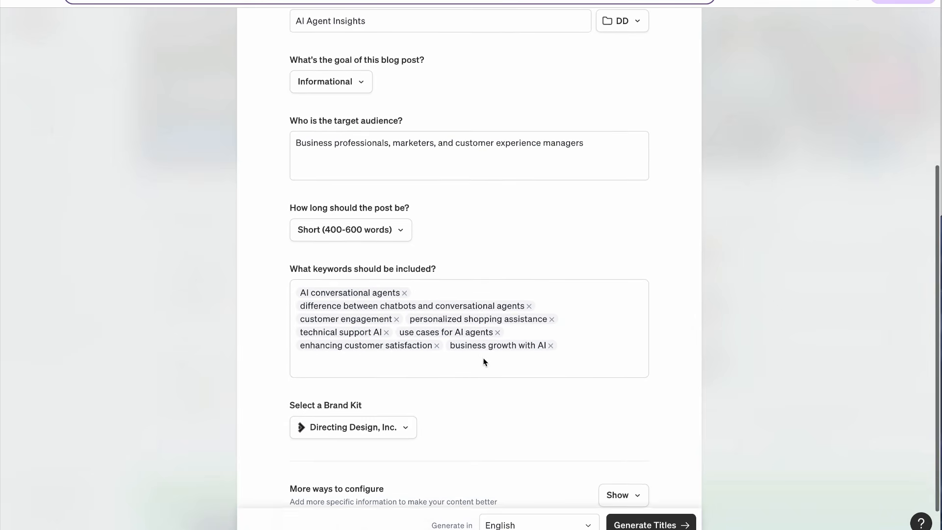
{"action": "left_click", "coordinate": [607, 450]}
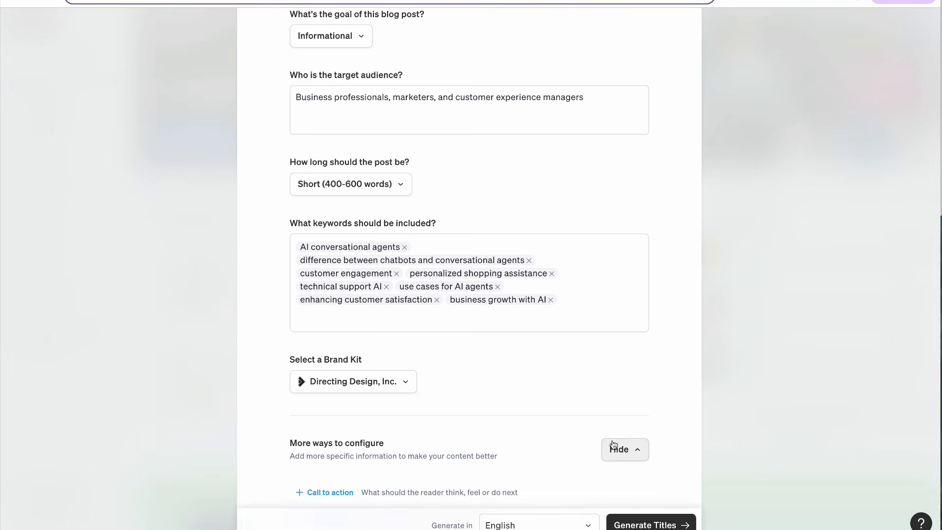
{"action": "scroll", "coordinate": [543, 295], "scroll_direction": "down", "scroll_amount": 3}
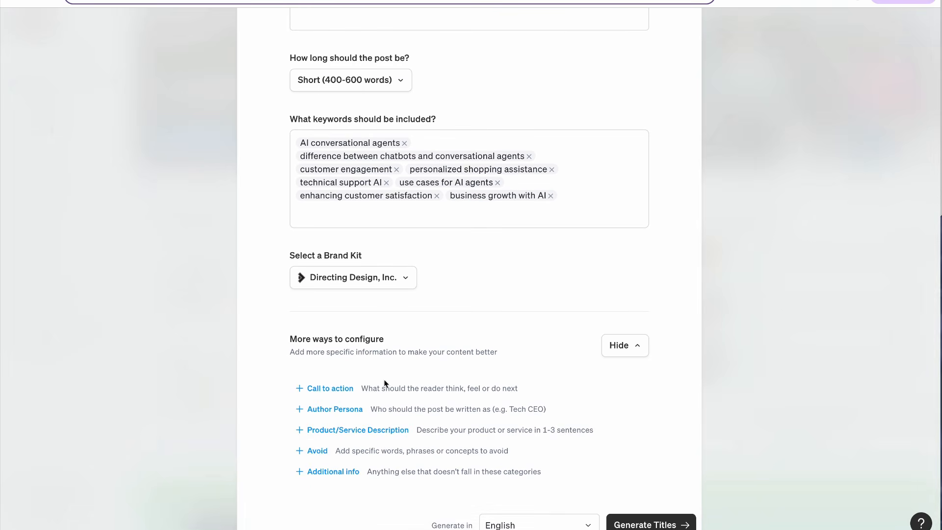
{"action": "left_click", "coordinate": [647, 524]}
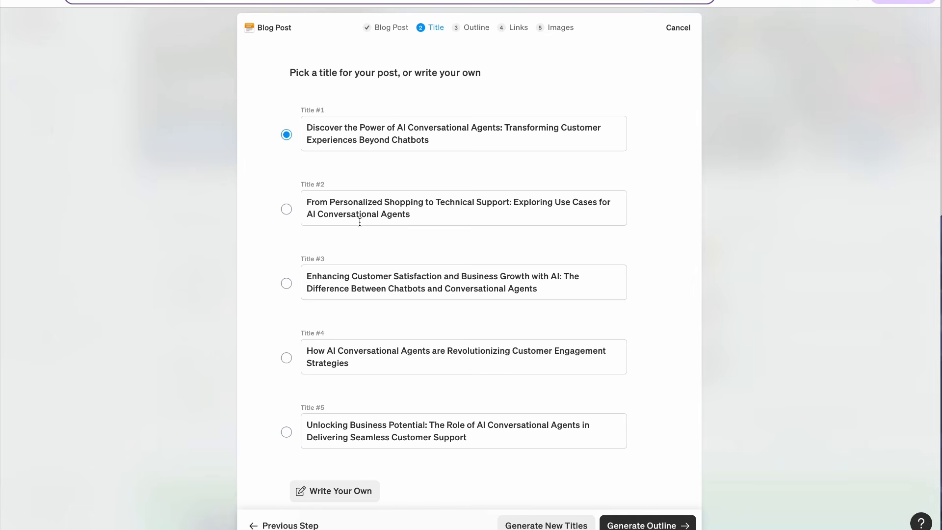
Step: Choose the title "How AI Conversational Agents are Revolutionizing Customer Engagement Strategies", generate its outline, and proceed to link selection
{"action": "left_click", "coordinate": [286, 358]}
{"action": "left_click", "coordinate": [647, 525]}
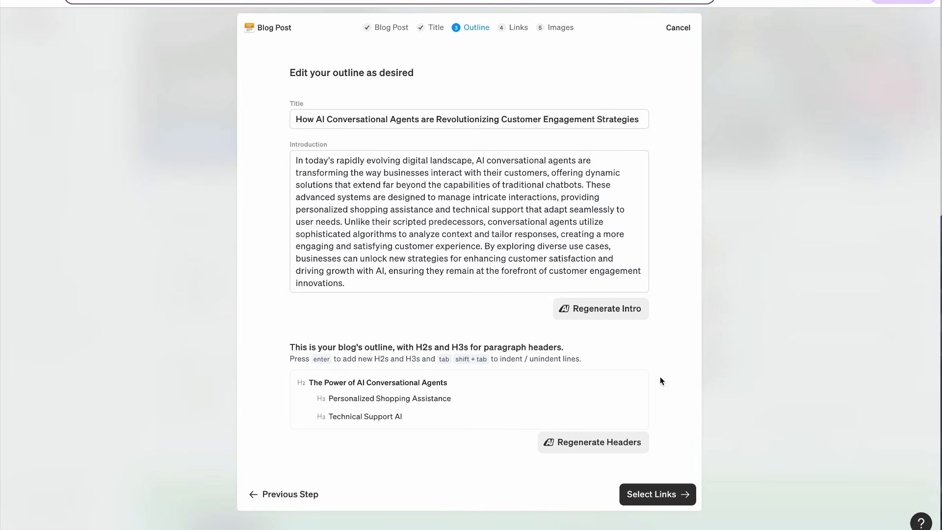
{"action": "left_click", "coordinate": [652, 494]}
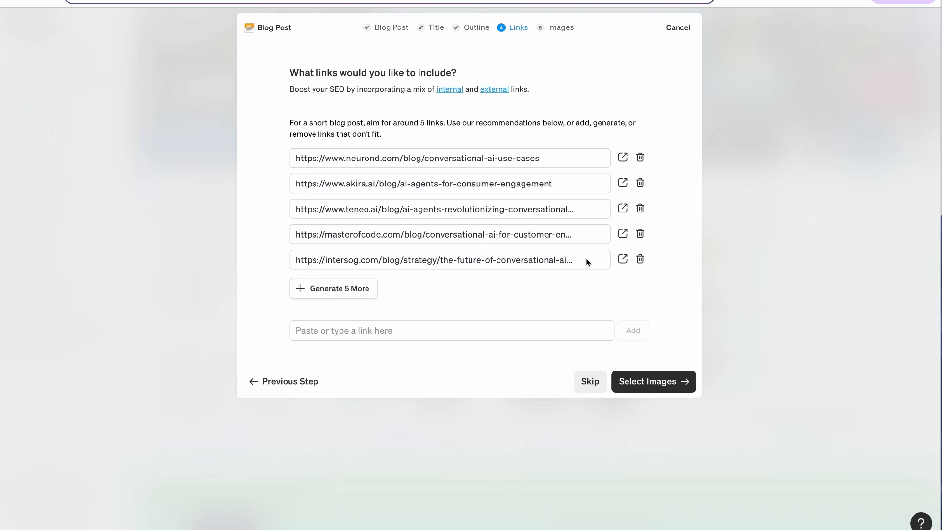
Step: Generate five more suggested links for the blog post and add the saved try.elevenlabs.io link
{"action": "left_click", "coordinate": [328, 294]}
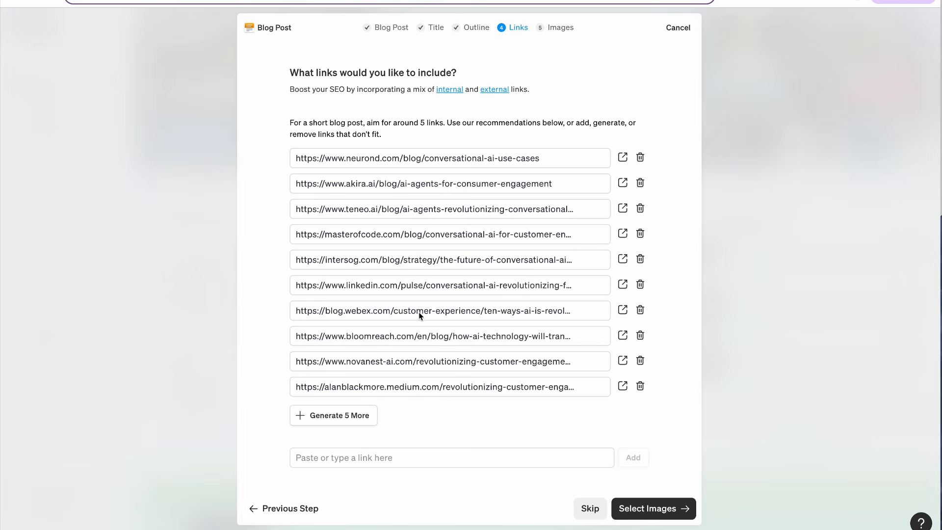
{"action": "left_click", "coordinate": [341, 459]}
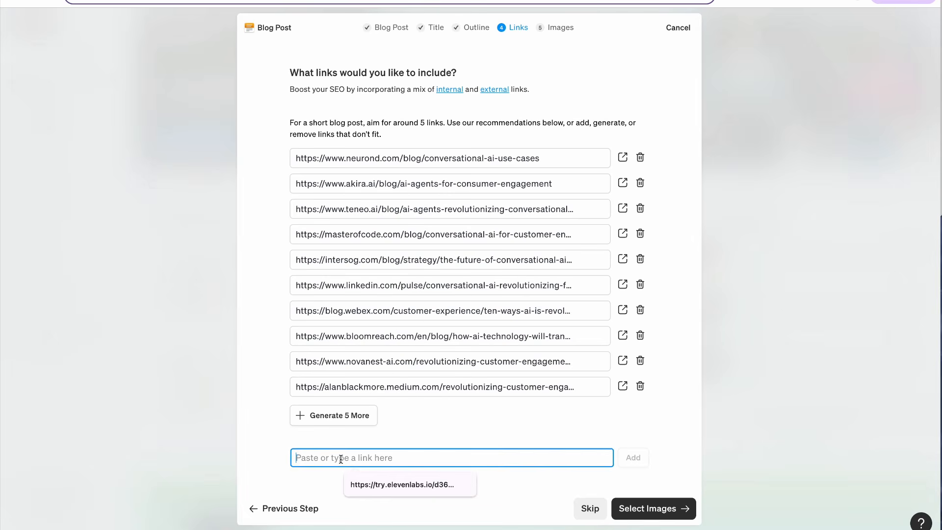
{"action": "left_click", "coordinate": [401, 486]}
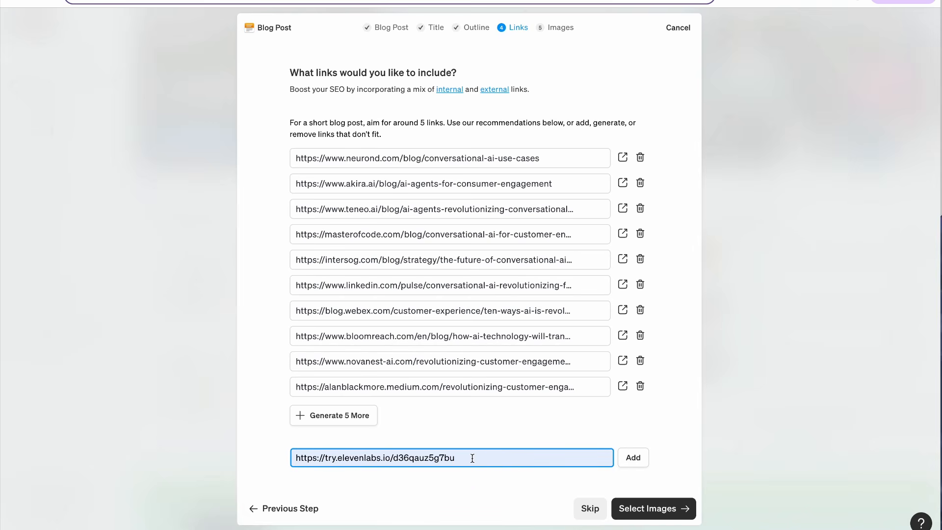
{"action": "left_click", "coordinate": [632, 457]}
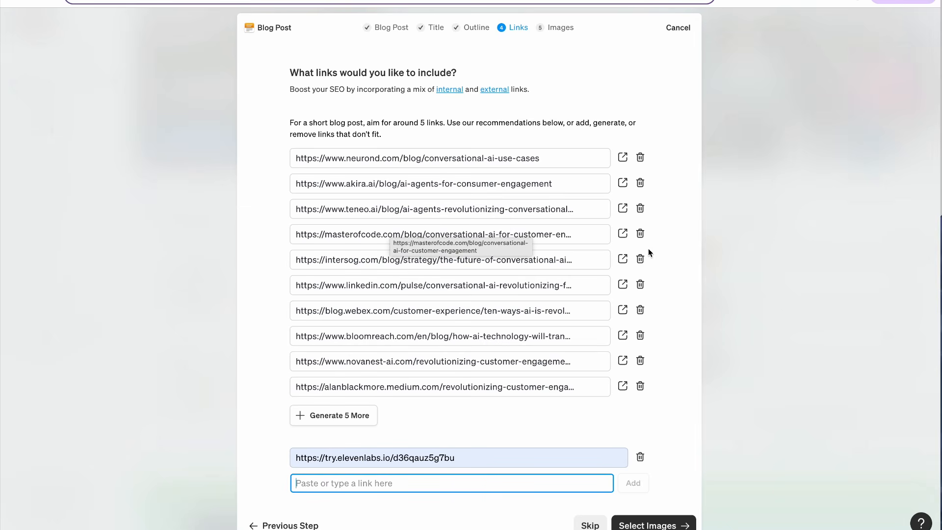
Step: Remove the intersog, masterofcode, teneo, akira, neurond and Medium links from the blog post's link list
{"action": "left_click", "coordinate": [641, 259]}
{"action": "left_click", "coordinate": [641, 234]}
{"action": "left_click", "coordinate": [640, 208]}
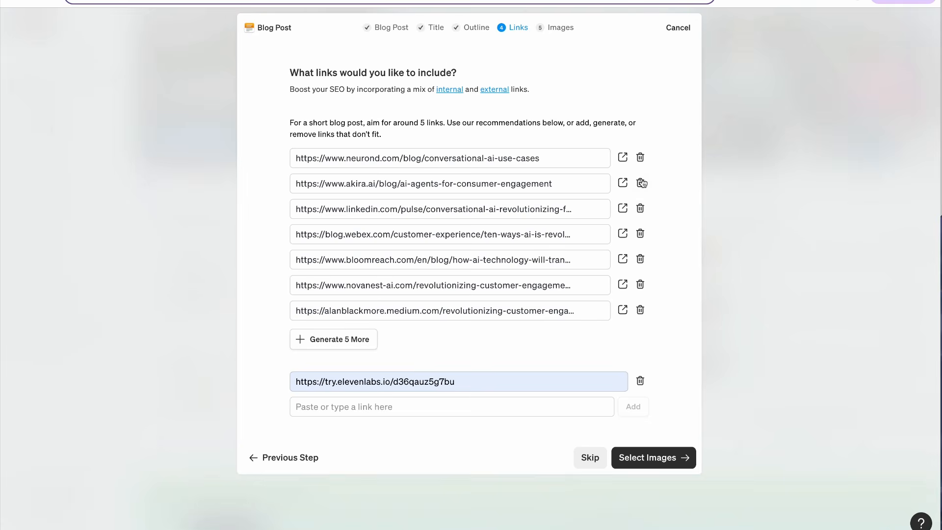
{"action": "left_click", "coordinate": [640, 183]}
{"action": "left_click", "coordinate": [640, 157]}
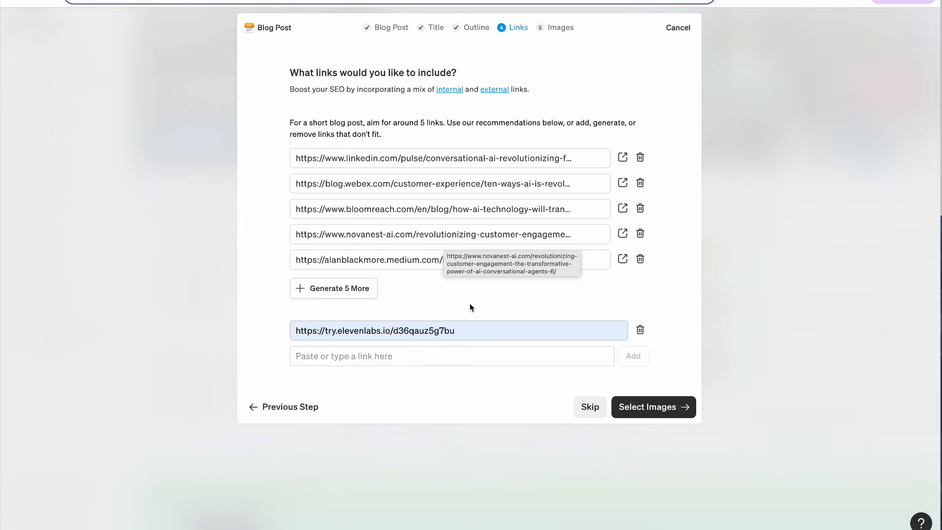
{"action": "left_click", "coordinate": [640, 259]}
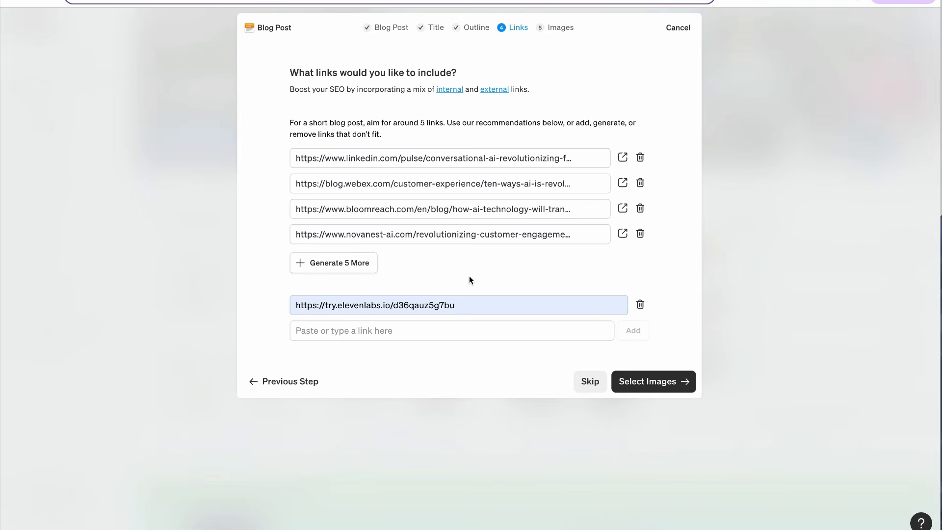
Step: Add the recently uploaded picture of two facing AI robots as the blog post's image, generate the post, and look through the text
{"action": "left_click", "coordinate": [646, 389]}
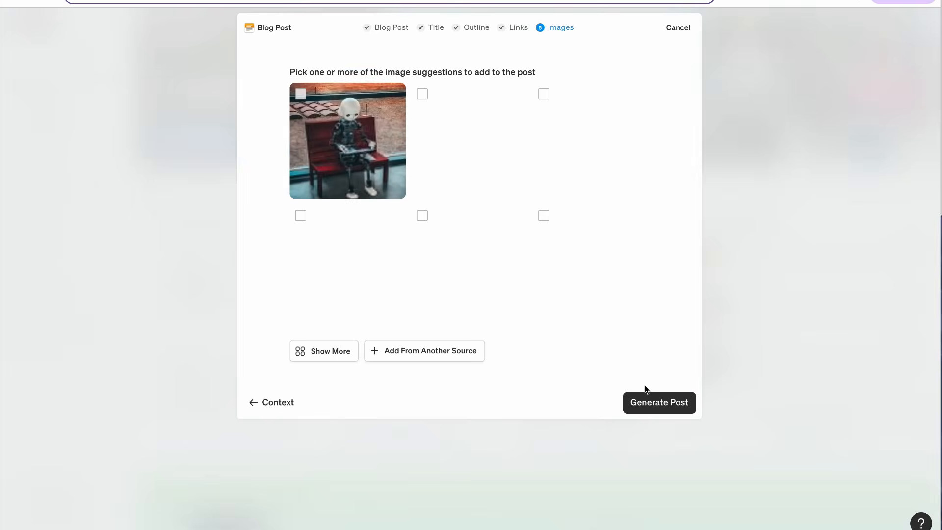
{"action": "left_click", "coordinate": [423, 358]}
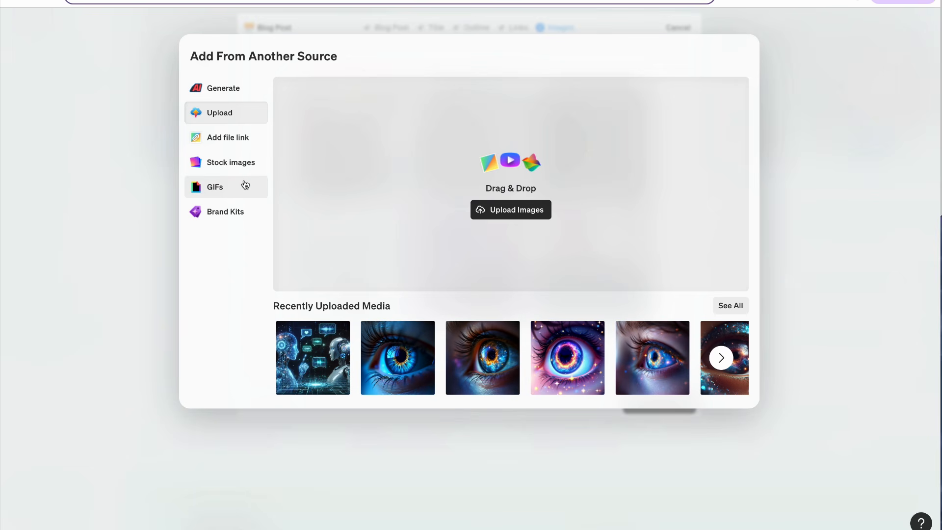
{"action": "left_click", "coordinate": [319, 354]}
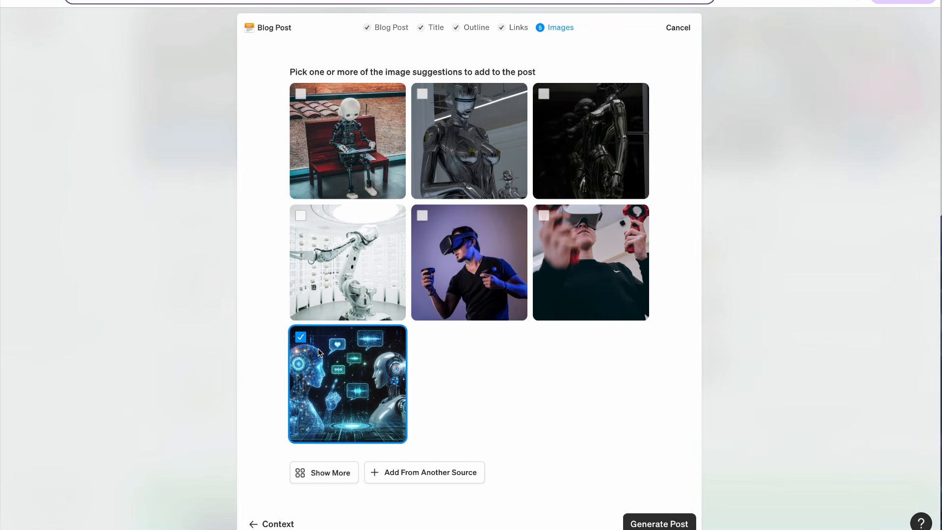
{"action": "left_click", "coordinate": [646, 522]}
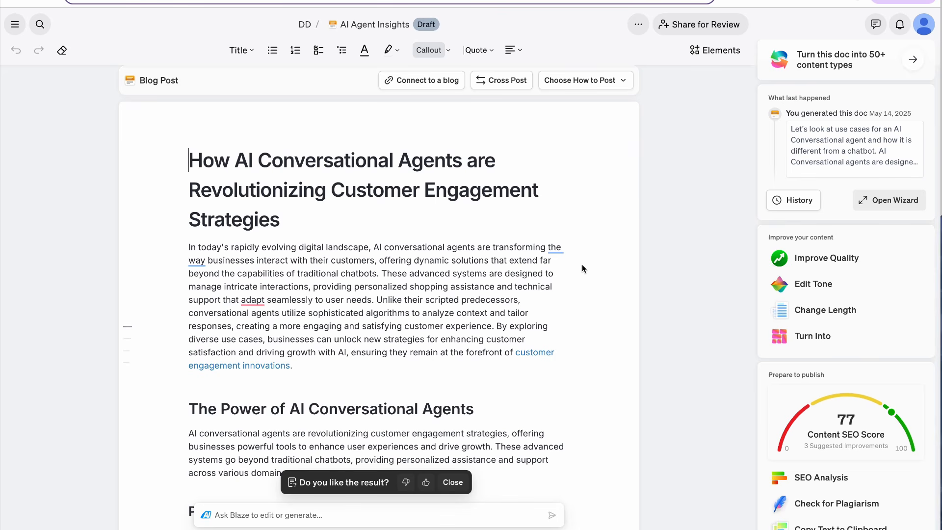
{"action": "scroll", "coordinate": [582, 265], "scroll_direction": "down", "scroll_amount": 20}
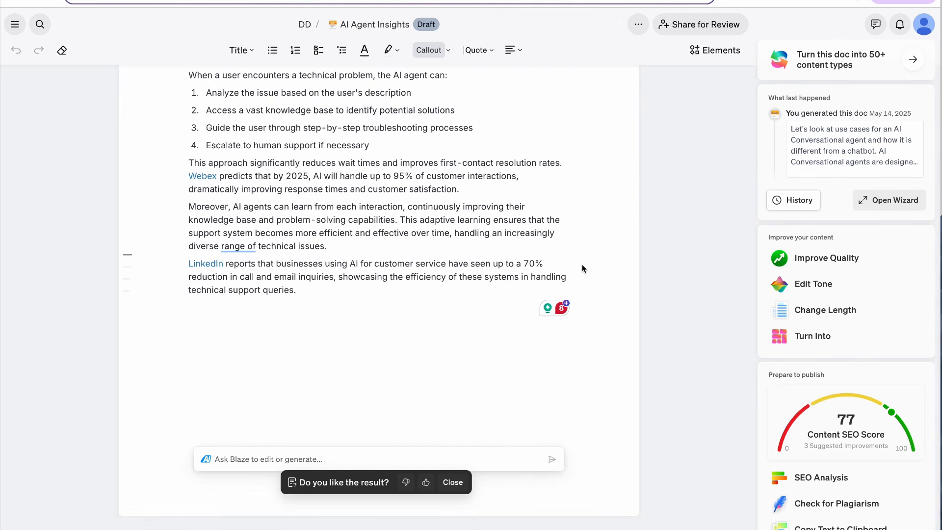
{"action": "scroll", "coordinate": [582, 268], "scroll_direction": "up", "scroll_amount": 20}
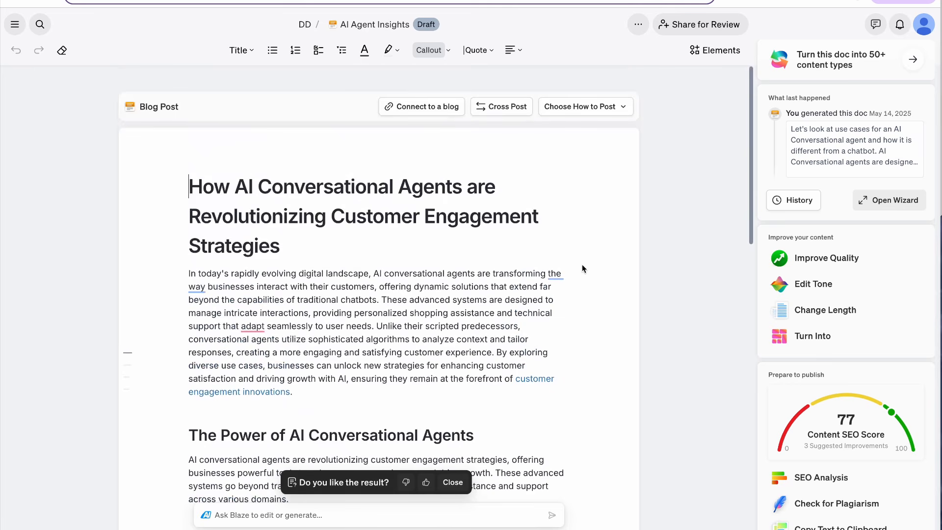
Step: Insert the recently uploaded picture of two facing AI robots above the blog post's title
{"action": "left_click", "coordinate": [187, 192]}
{"action": "key", "text": "Return"}
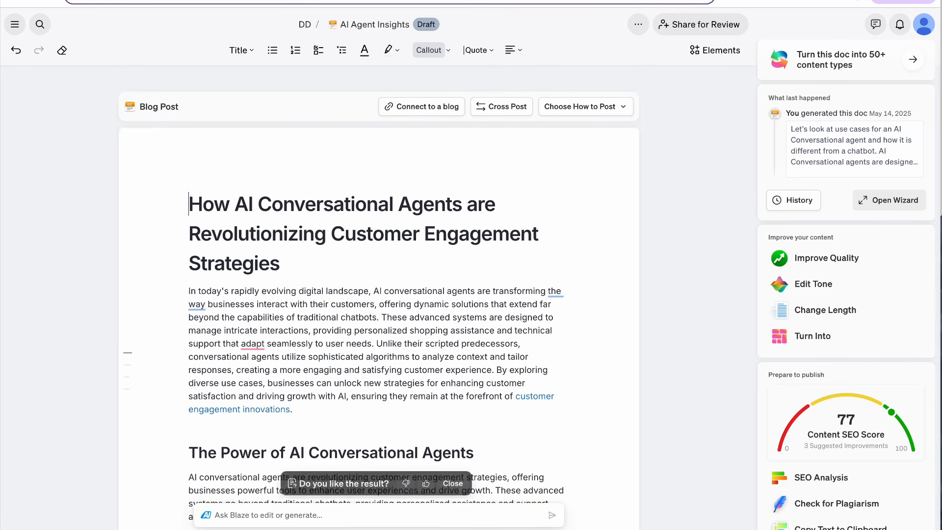
{"action": "left_click", "coordinate": [201, 181]}
{"action": "left_click", "coordinate": [712, 55]}
{"action": "left_click", "coordinate": [696, 74]}
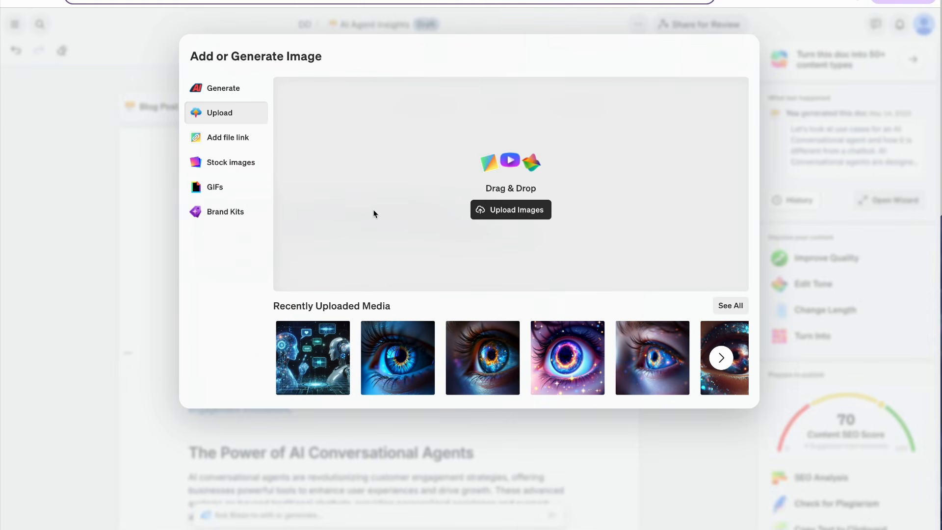
{"action": "left_click", "coordinate": [325, 343]}
Step: Add the closing line "To get your AI Conversational agent set up today, make an appointment." at the end of the post, with its spelling corrected
{"action": "scroll", "coordinate": [656, 248], "scroll_direction": "down", "scroll_amount": 1}
{"action": "scroll", "coordinate": [655, 251], "scroll_direction": "down", "scroll_amount": 15}
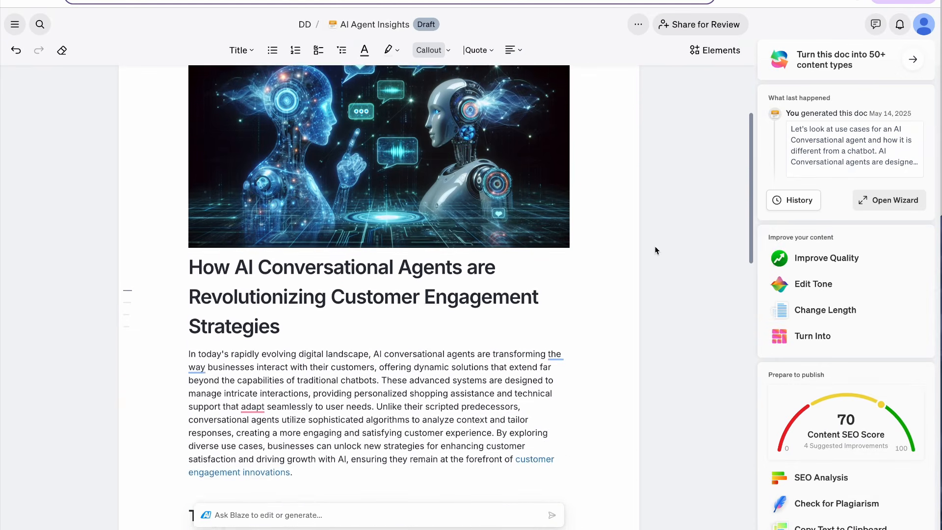
{"action": "scroll", "coordinate": [655, 251], "scroll_direction": "down", "scroll_amount": 3}
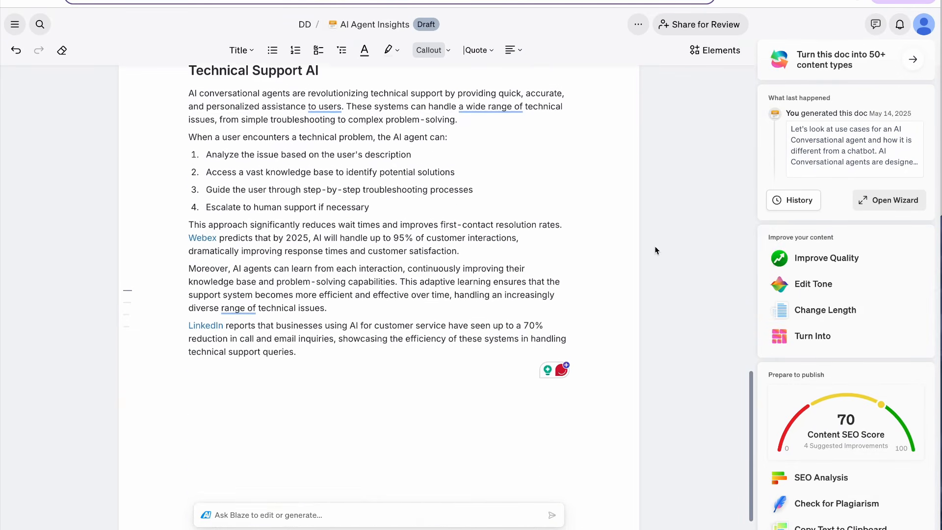
{"action": "left_click", "coordinate": [310, 323]}
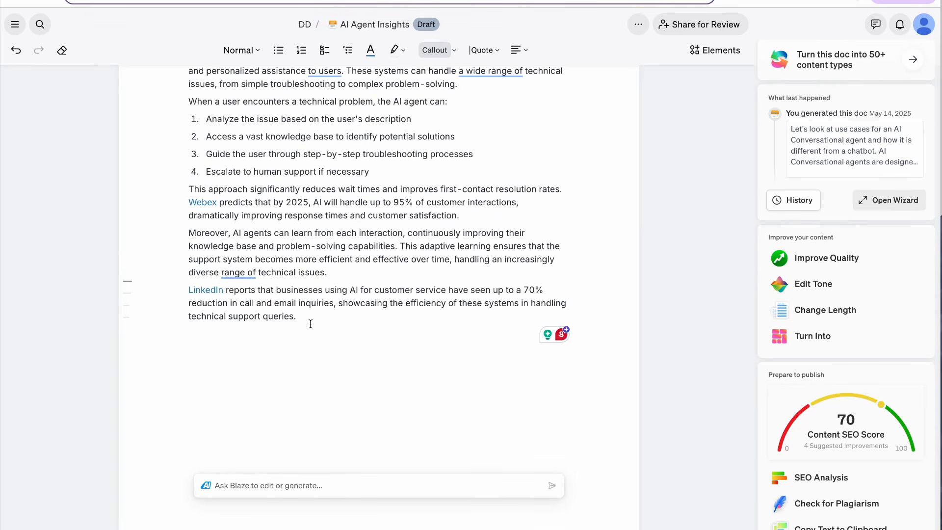
{"action": "key", "text": "Return"}
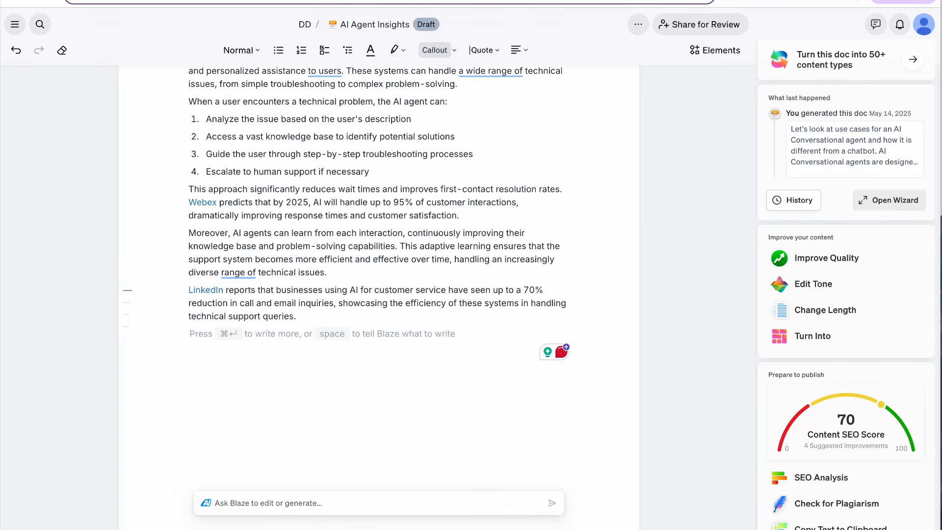
{"action": "type", "text": "To "}
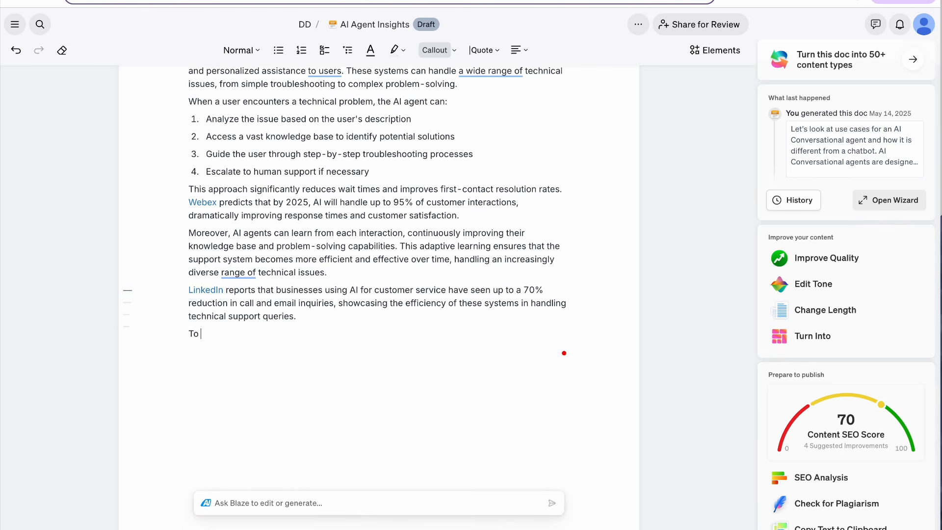
{"action": "type", "text": "get your AI Convseratyional agent set up "}
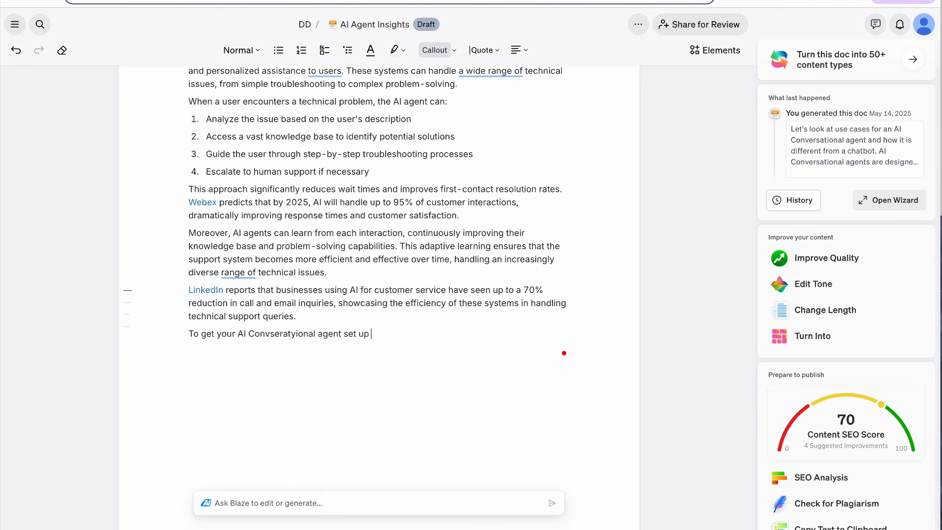
{"action": "type", "text": "today make an appi"}
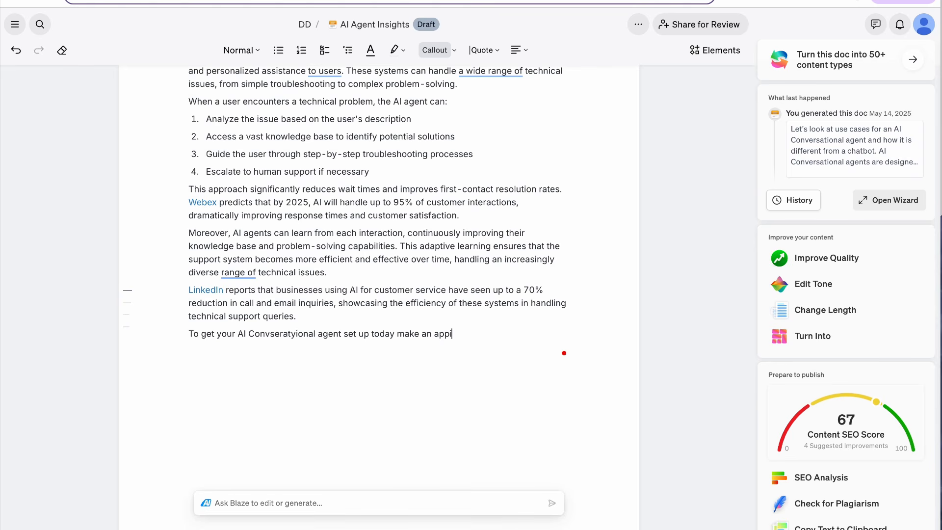
{"action": "type", "text": "ointment ."}
{"action": "left_click", "coordinate": [316, 358]}
{"action": "left_click", "coordinate": [297, 348]}
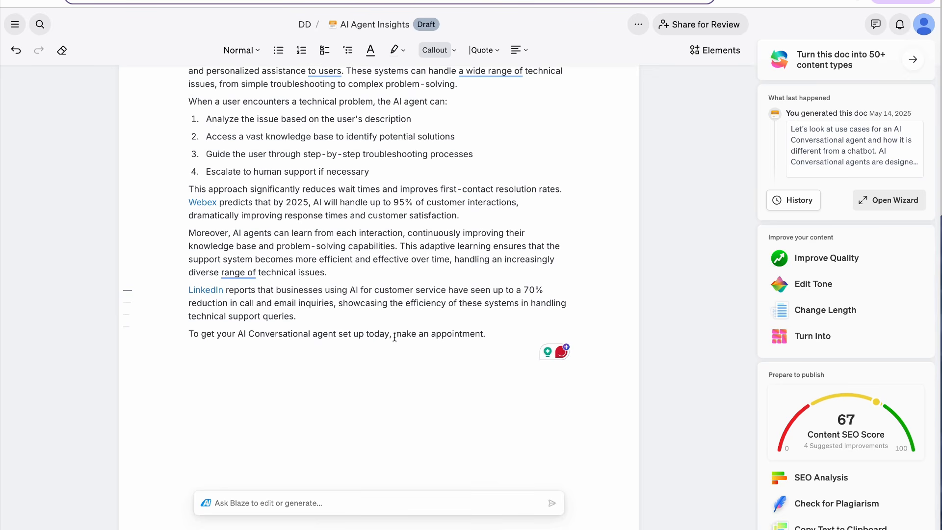
{"action": "left_click_drag", "start_coordinate": [395, 334], "coordinate": [499, 332]}
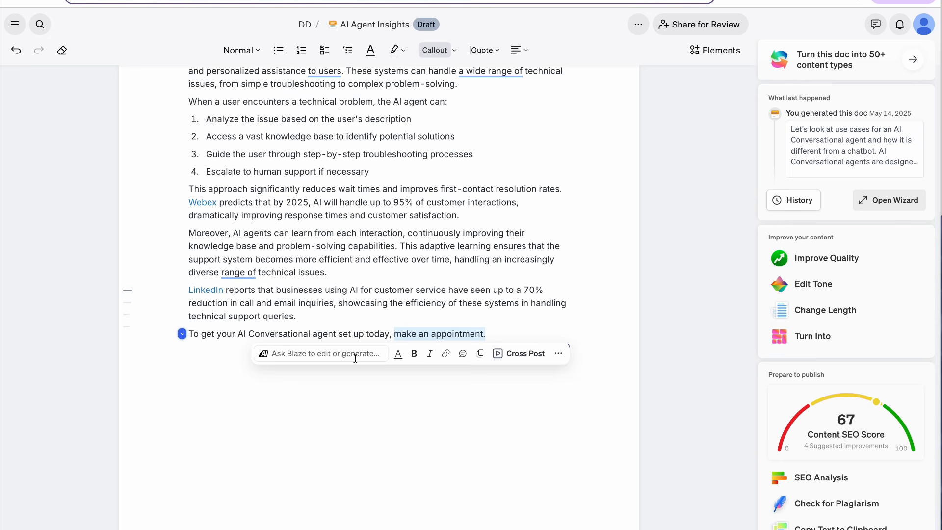
{"action": "left_click", "coordinate": [447, 354]}
{"action": "left_click", "coordinate": [401, 308]}
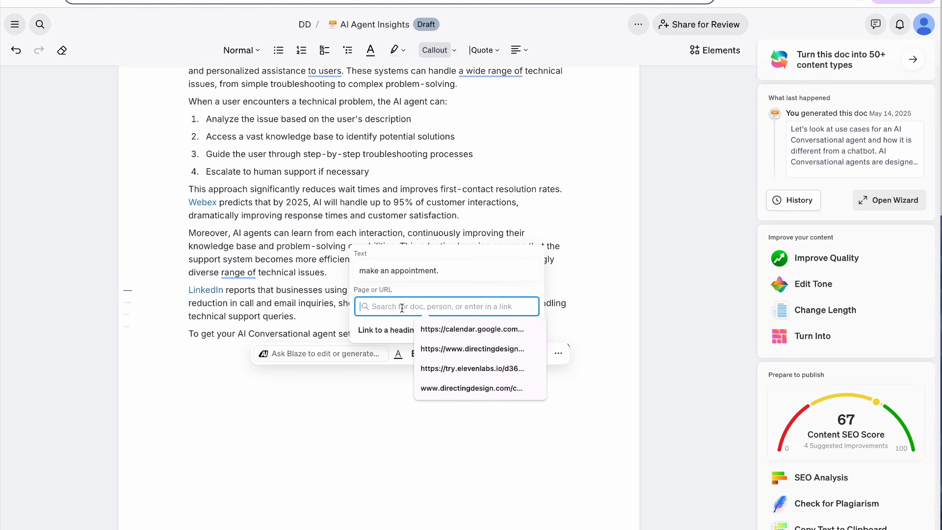
{"action": "left_click", "coordinate": [449, 348]}
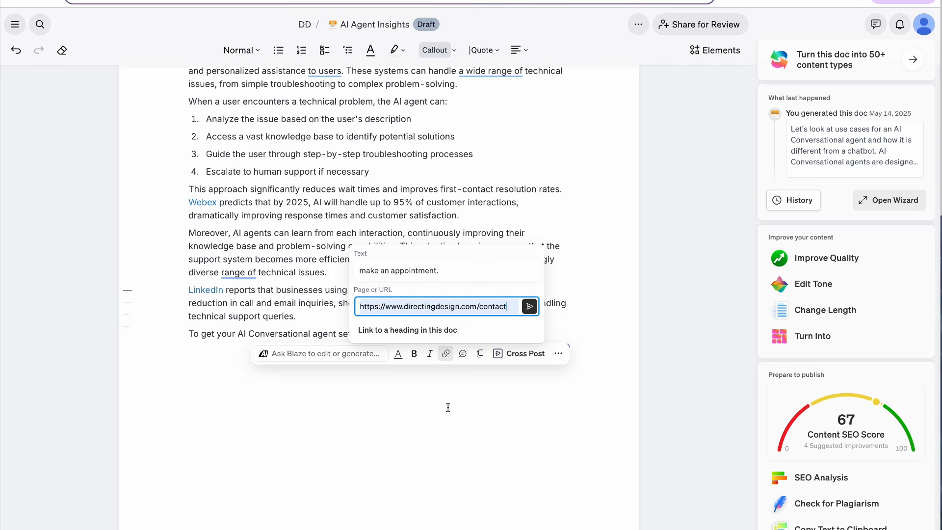
{"action": "left_click", "coordinate": [529, 306]}
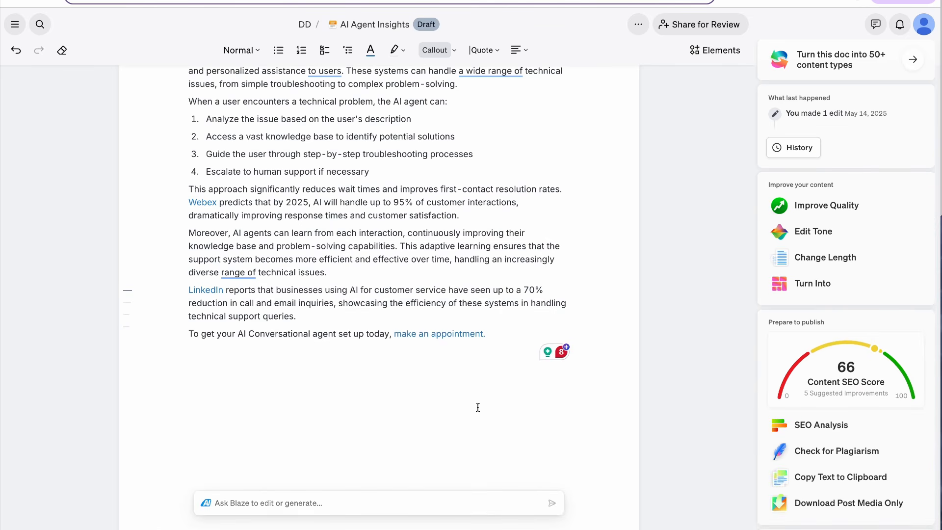
Step: Turn the post into multiple content pieces, choosing Facebook Visual Post, Instagram Square Post and LinkedIn Visual Post, and proceed to confirming details
{"action": "key", "text": "ctrl+Right"}
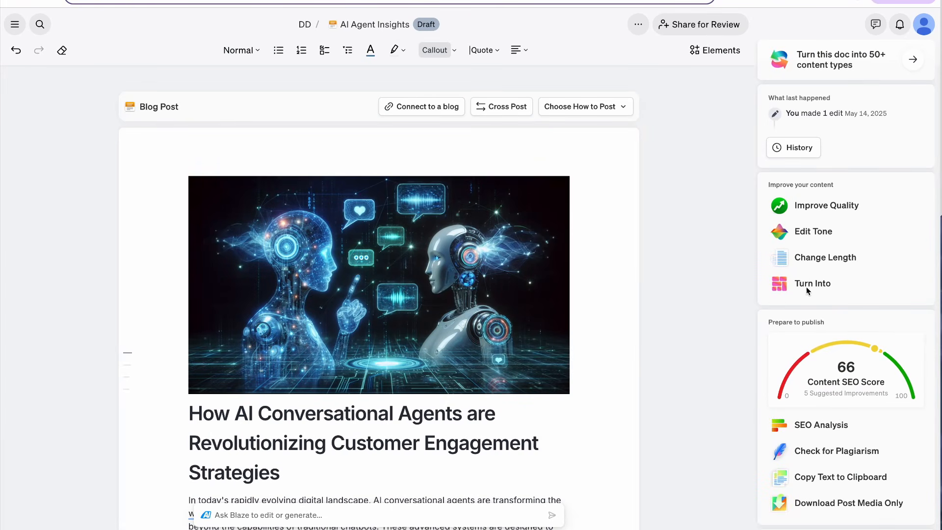
{"action": "left_click", "coordinate": [777, 283]}
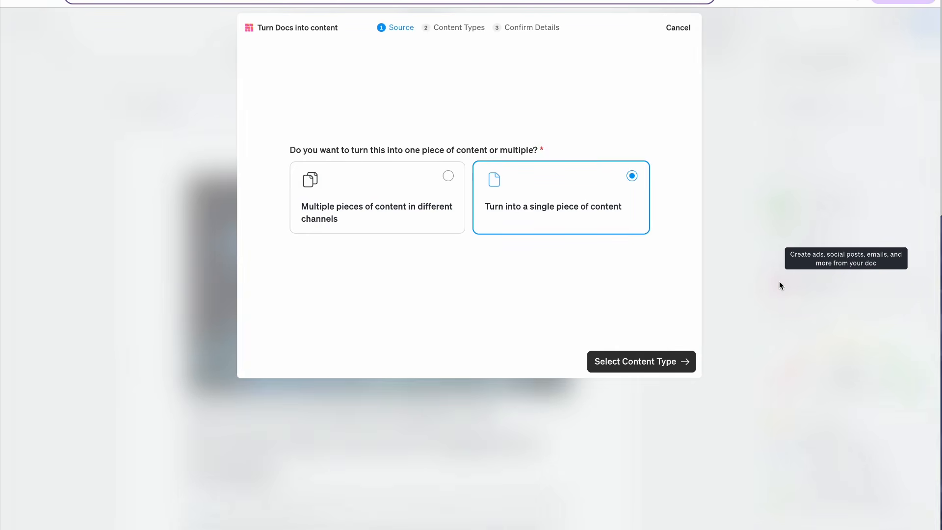
{"action": "left_click", "coordinate": [448, 177]}
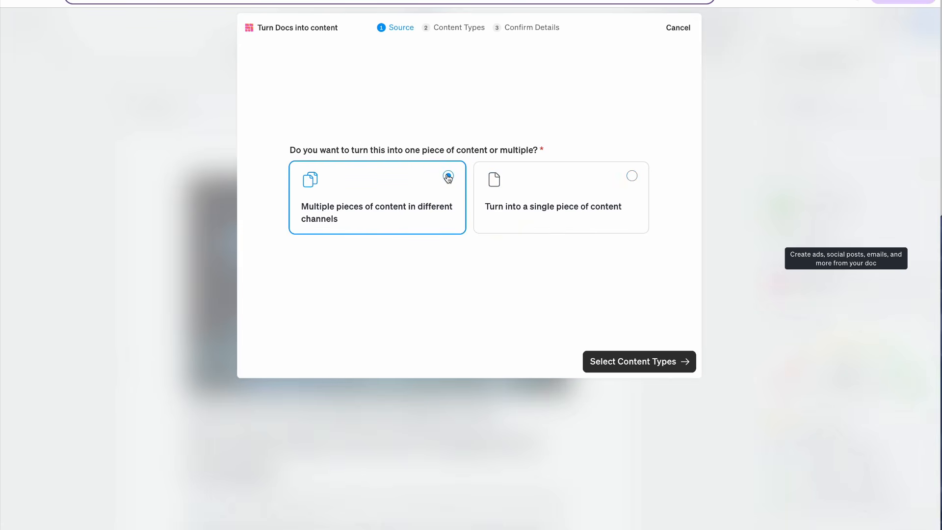
{"action": "left_click", "coordinate": [628, 361]}
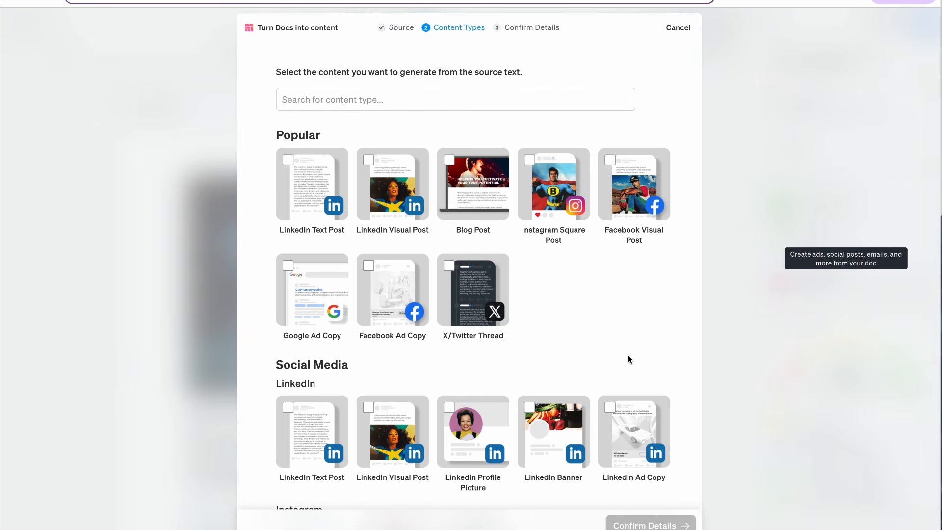
{"action": "left_click", "coordinate": [611, 160]}
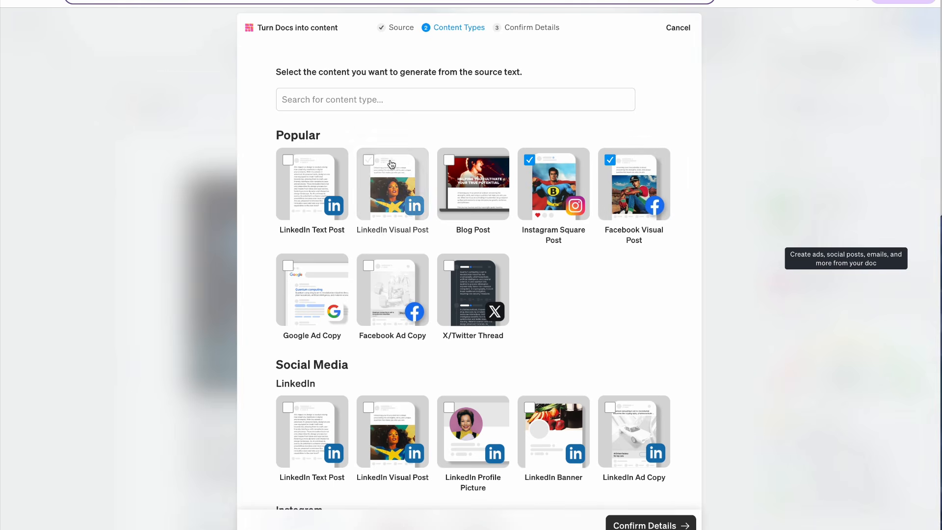
{"action": "left_click", "coordinate": [367, 161]}
{"action": "left_click", "coordinate": [648, 524]}
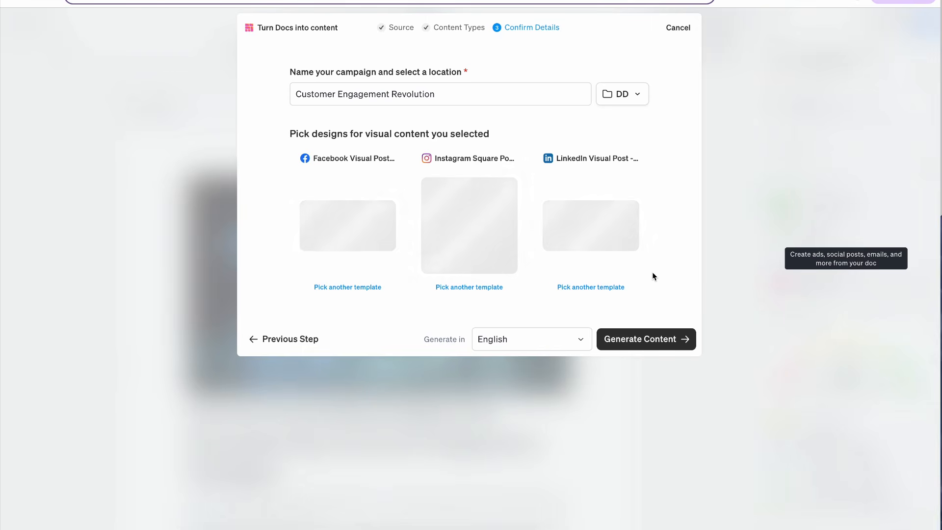
Step: Replace the Facebook Visual Post design with the Elegant Suit Quote Template
{"action": "left_click", "coordinate": [354, 287]}
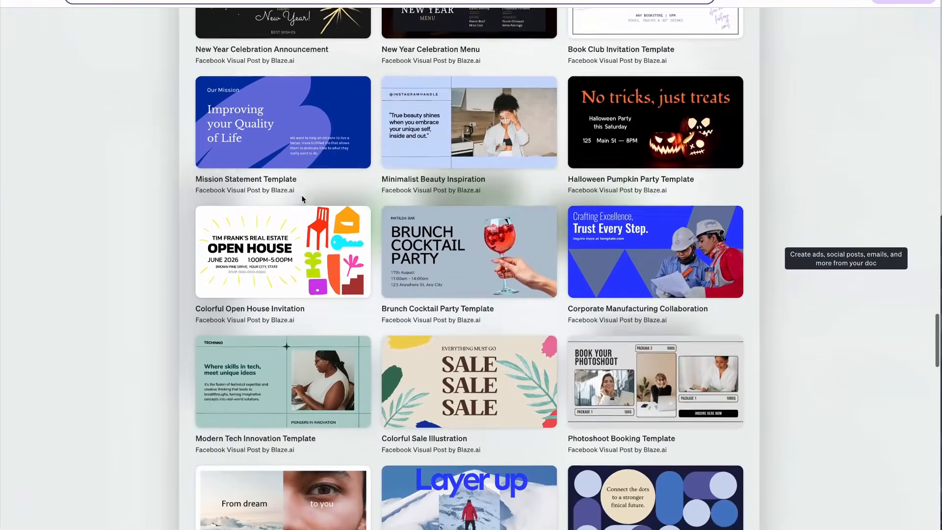
{"action": "scroll", "coordinate": [301, 195], "scroll_direction": "down", "scroll_amount": 3}
{"action": "scroll", "coordinate": [303, 199], "scroll_direction": "down", "scroll_amount": 5}
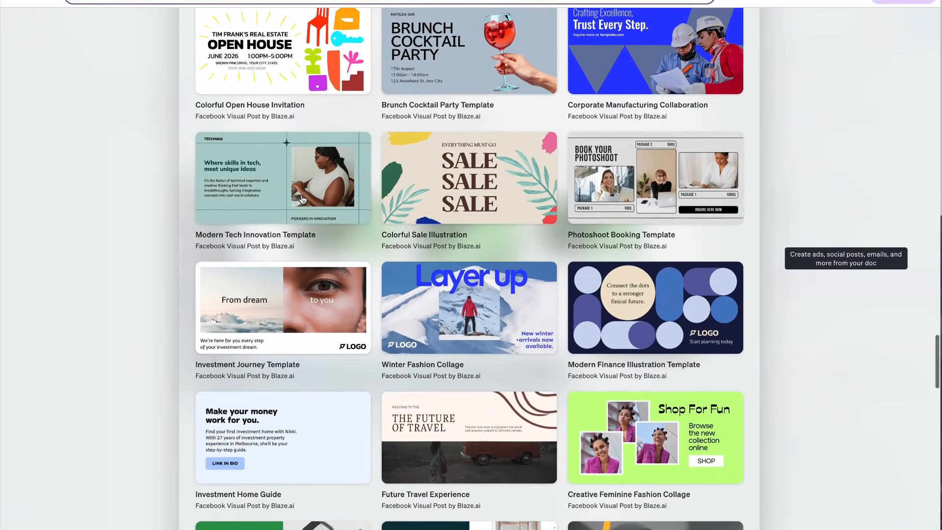
{"action": "scroll", "coordinate": [302, 199], "scroll_direction": "down", "scroll_amount": 4}
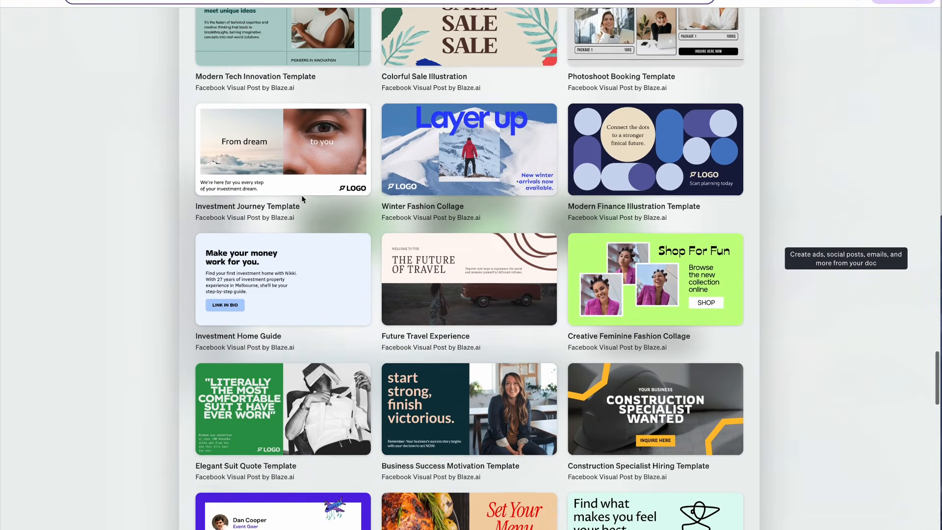
{"action": "scroll", "coordinate": [303, 199], "scroll_direction": "down", "scroll_amount": 1}
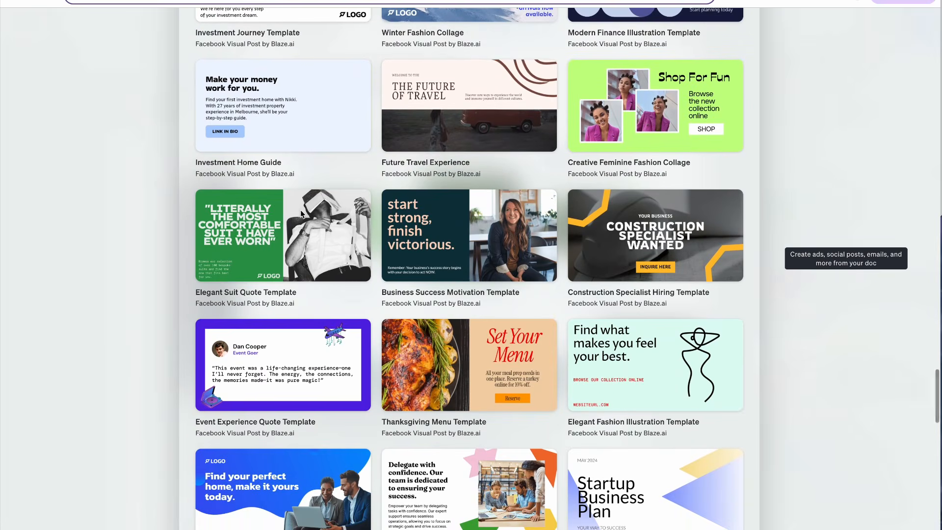
{"action": "left_click", "coordinate": [300, 210]}
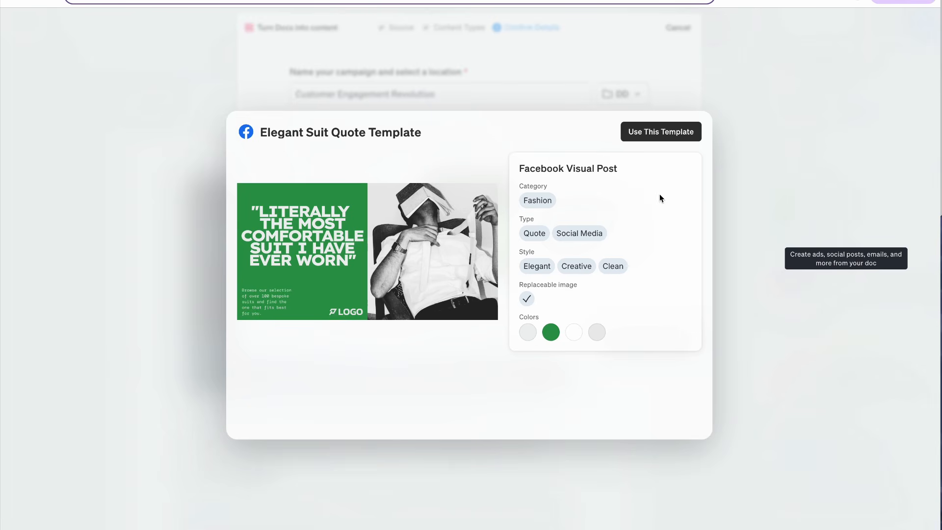
{"action": "left_click", "coordinate": [660, 133]}
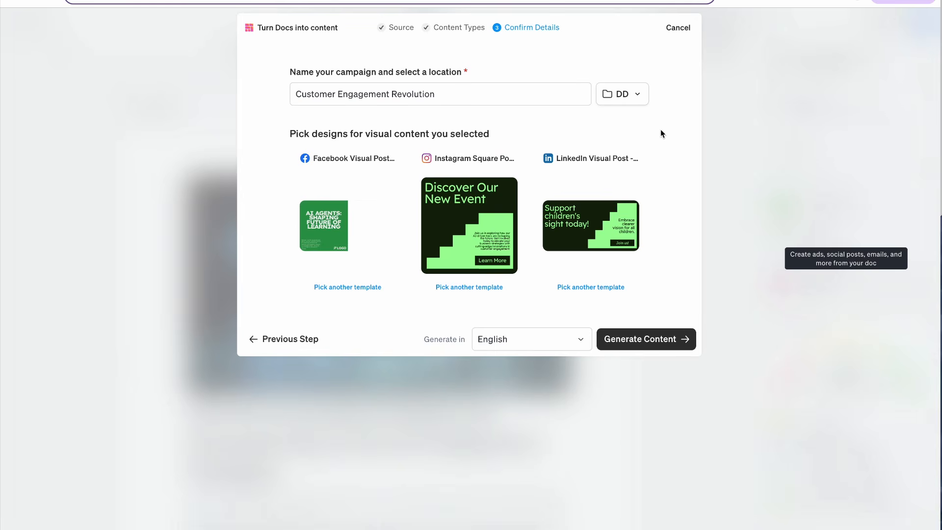
Step: Search the Instagram Square Post templates for "design" and "marketing", and browse the marketing designs
{"action": "left_click", "coordinate": [458, 288]}
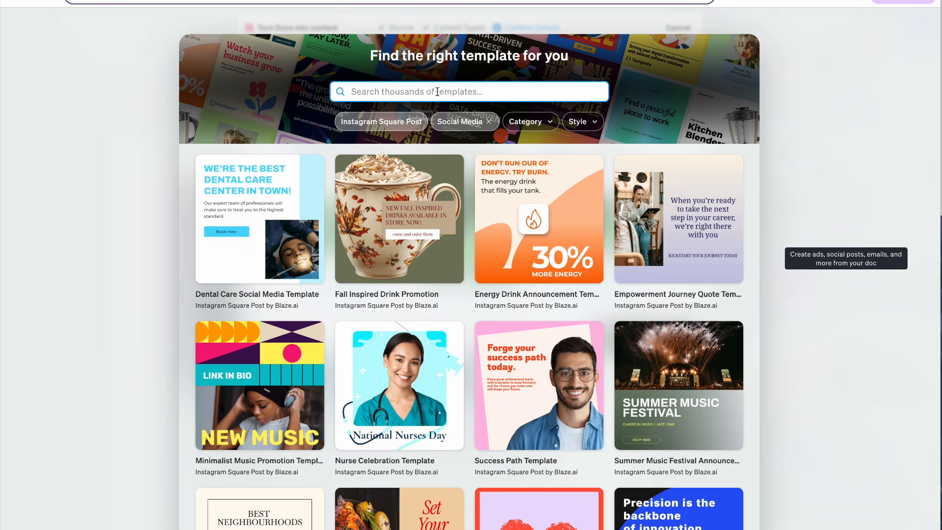
{"action": "type", "text": "design"}
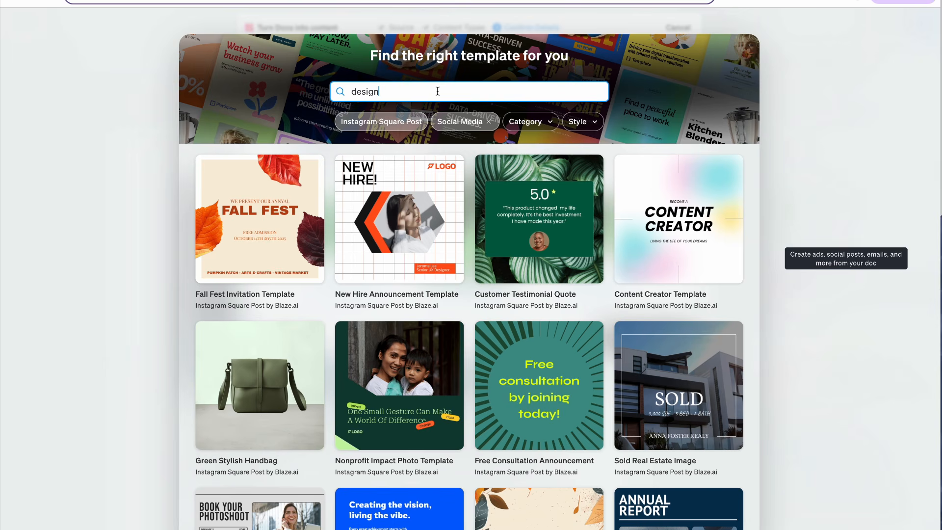
{"action": "double_click", "coordinate": [408, 96]}
{"action": "type", "text": "marketin"}
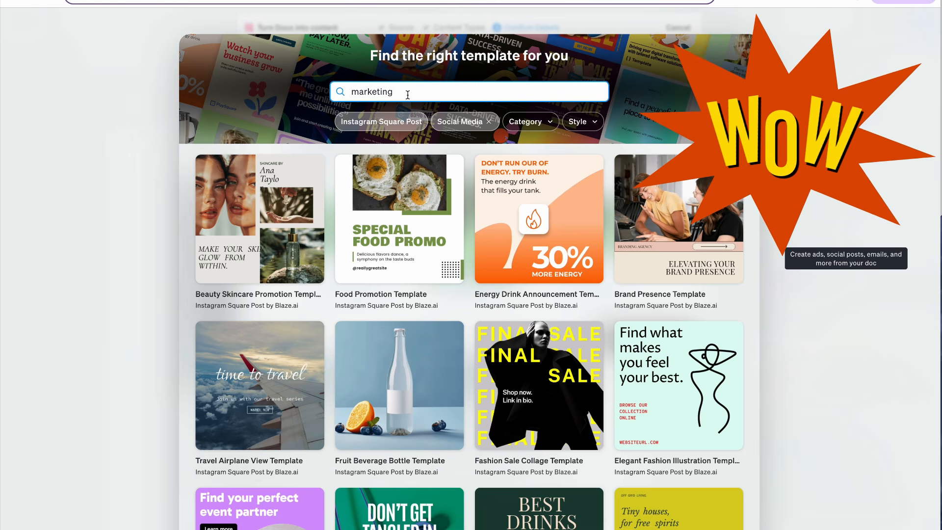
{"action": "scroll", "coordinate": [408, 95], "scroll_direction": "down", "scroll_amount": 5}
{"action": "scroll", "coordinate": [408, 98], "scroll_direction": "down", "scroll_amount": 6}
{"action": "scroll", "coordinate": [409, 98], "scroll_direction": "down", "scroll_amount": 5}
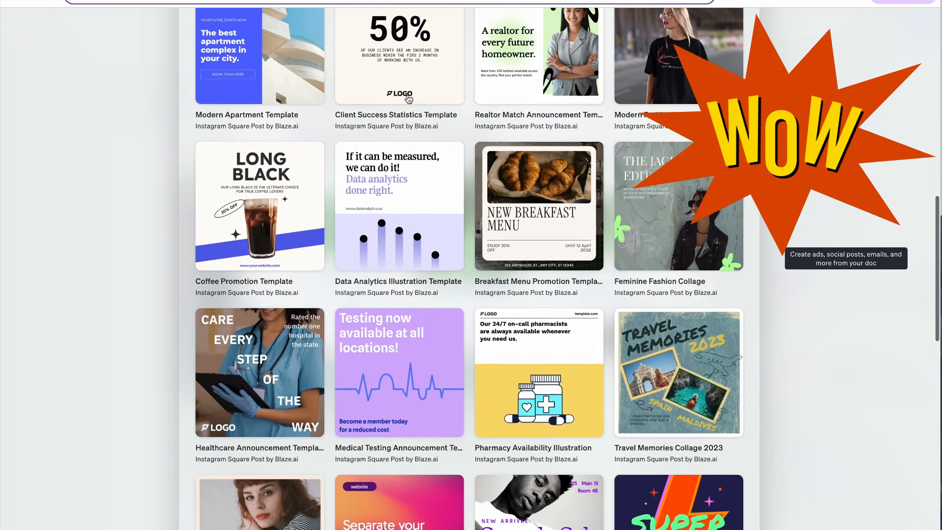
{"action": "scroll", "coordinate": [409, 99], "scroll_direction": "down", "scroll_amount": 5}
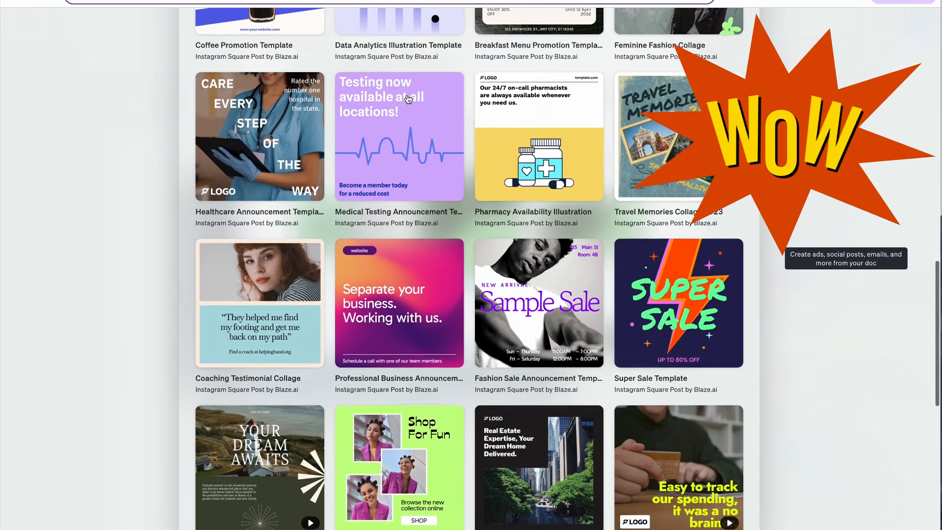
{"action": "scroll", "coordinate": [408, 99], "scroll_direction": "down", "scroll_amount": 5}
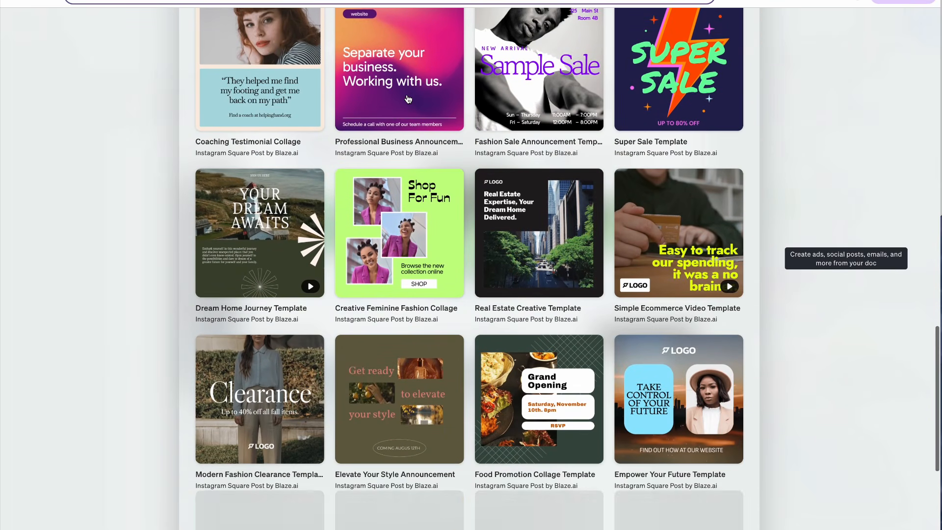
{"action": "scroll", "coordinate": [408, 99], "scroll_direction": "down", "scroll_amount": 6}
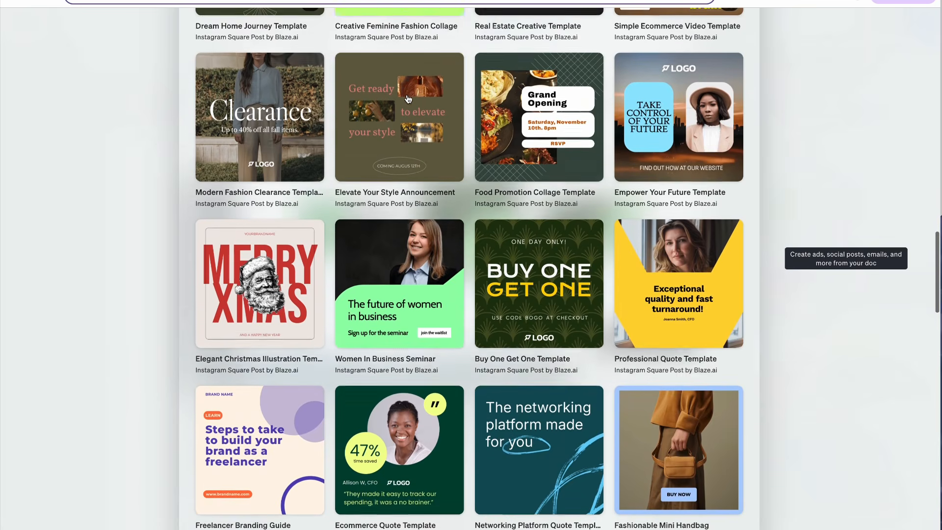
{"action": "scroll", "coordinate": [408, 99], "scroll_direction": "down", "scroll_amount": 5}
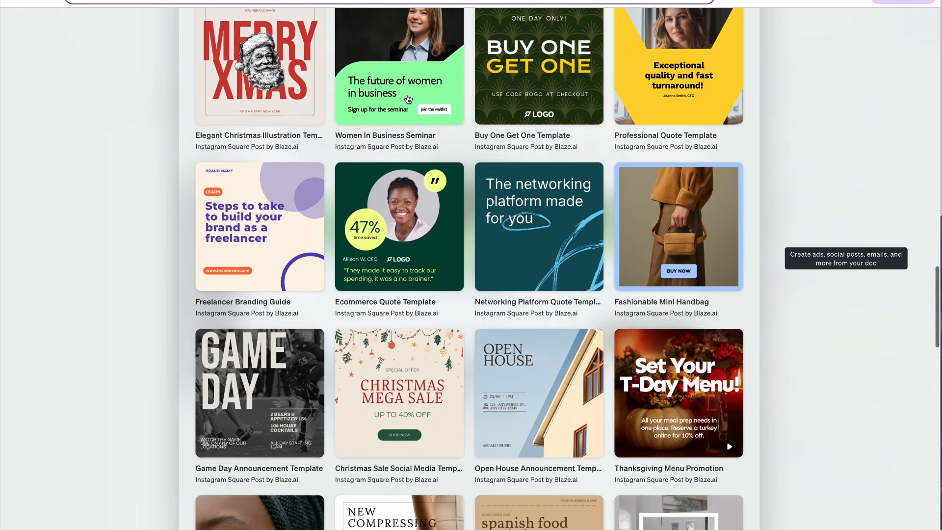
{"action": "scroll", "coordinate": [407, 98], "scroll_direction": "down", "scroll_amount": 3}
Step: Search the Instagram Square Post templates for "tips" and use the Business Growth Guide design
{"action": "scroll", "coordinate": [407, 98], "scroll_direction": "up", "scroll_amount": 14}
{"action": "scroll", "coordinate": [407, 95], "scroll_direction": "up", "scroll_amount": 10}
{"action": "double_click", "coordinate": [401, 91]}
{"action": "type", "text": "tips"}
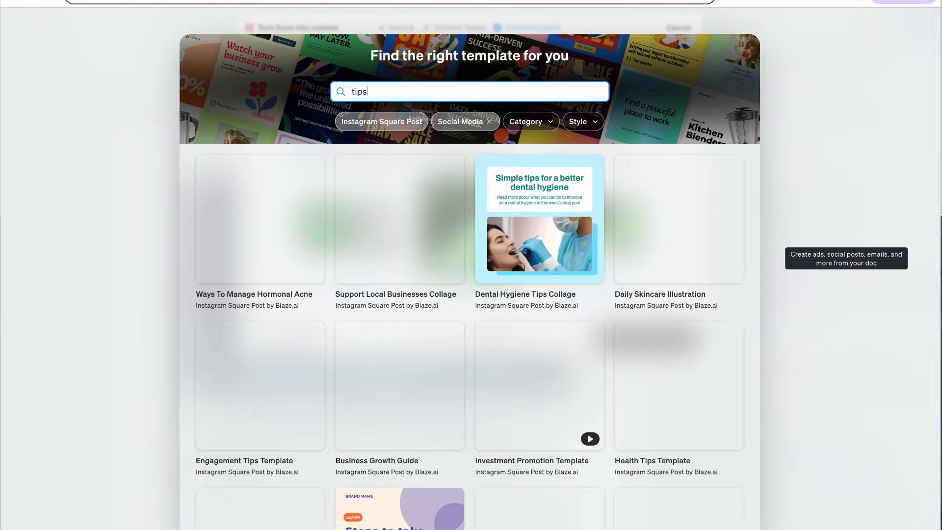
{"action": "scroll", "coordinate": [427, 100], "scroll_direction": "down", "scroll_amount": 3}
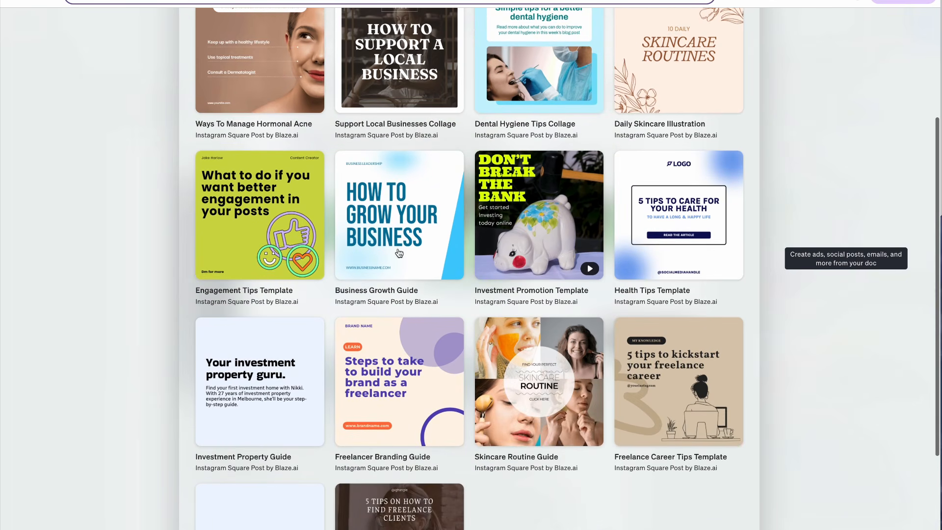
{"action": "left_click", "coordinate": [397, 229]}
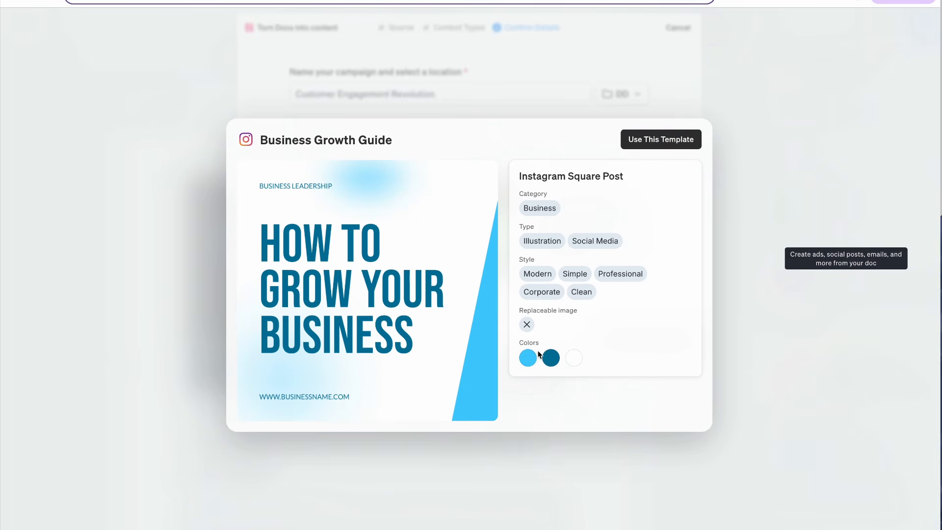
{"action": "left_click", "coordinate": [659, 139]}
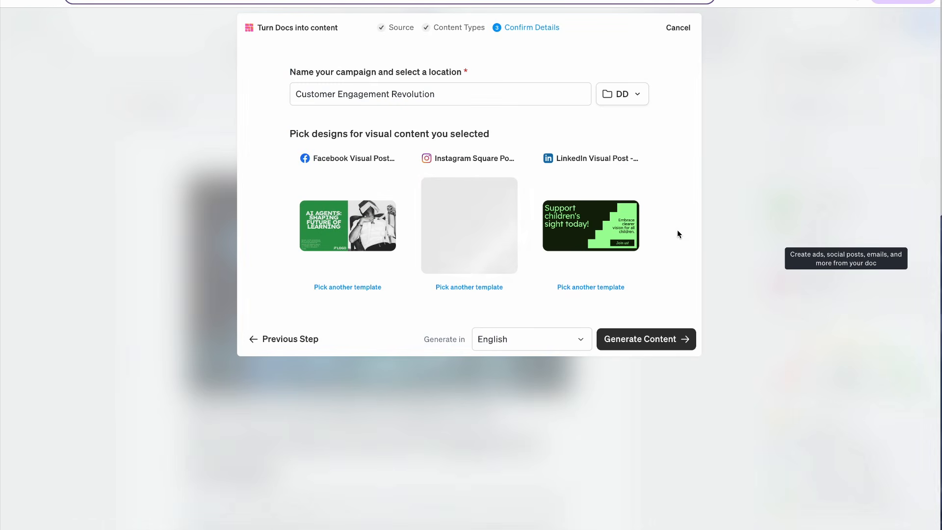
Step: Replace the LinkedIn Visual Post design with the Engagement Tips Template, found by searching for "advice"
{"action": "left_click", "coordinate": [600, 288]}
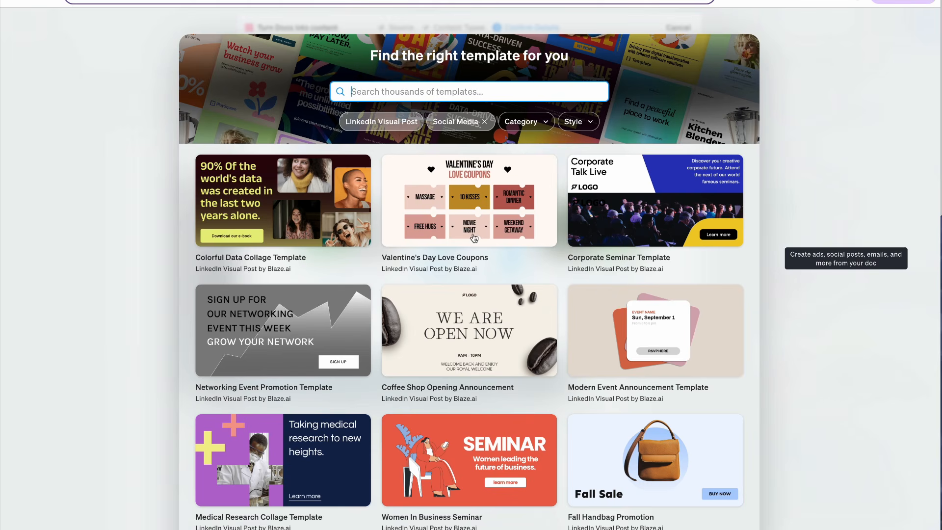
{"action": "left_click", "coordinate": [458, 85]}
{"action": "type", "text": "advice"}
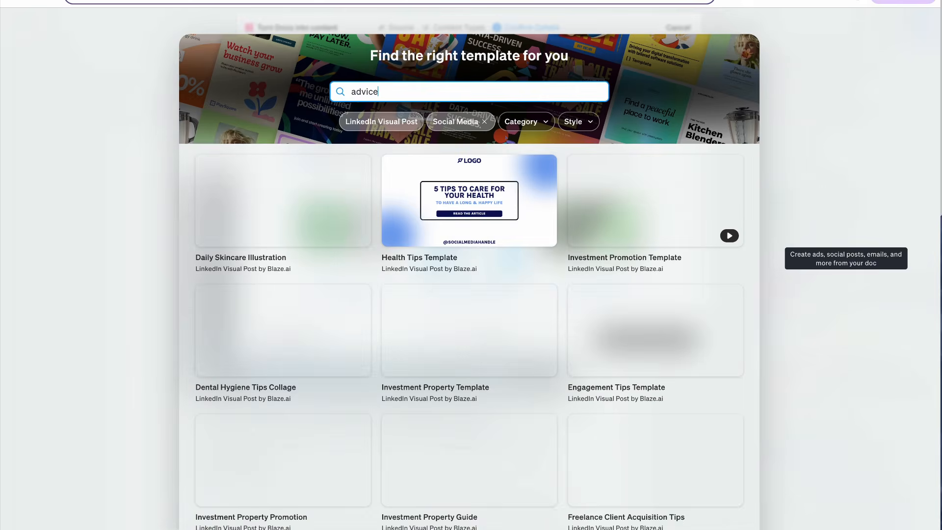
{"action": "scroll", "coordinate": [469, 265], "scroll_direction": "down", "scroll_amount": 1}
{"action": "scroll", "coordinate": [630, 152], "scroll_direction": "down", "scroll_amount": 3}
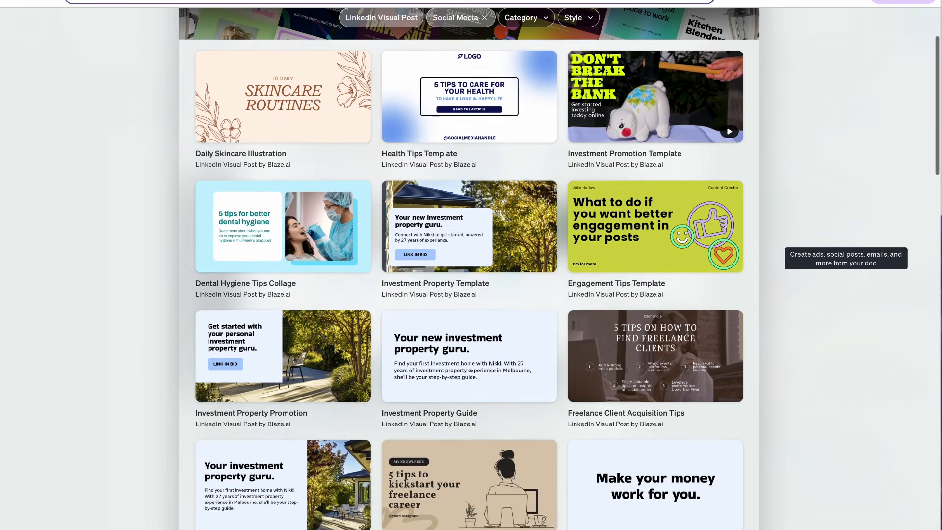
{"action": "left_click", "coordinate": [628, 150]}
{"action": "left_click", "coordinate": [638, 138]}
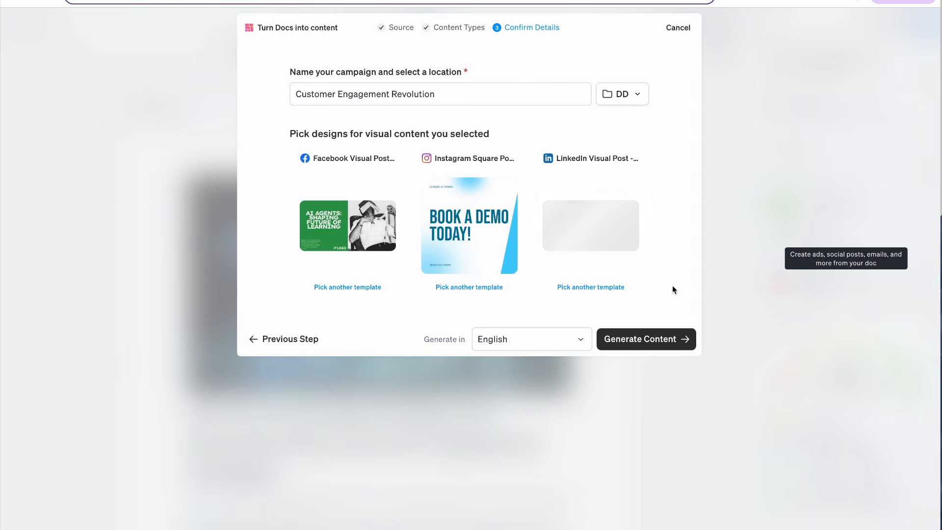
Step: Generate the campaign content and open the new Facebook Visual Post from the recent files
{"action": "left_click", "coordinate": [641, 339]}
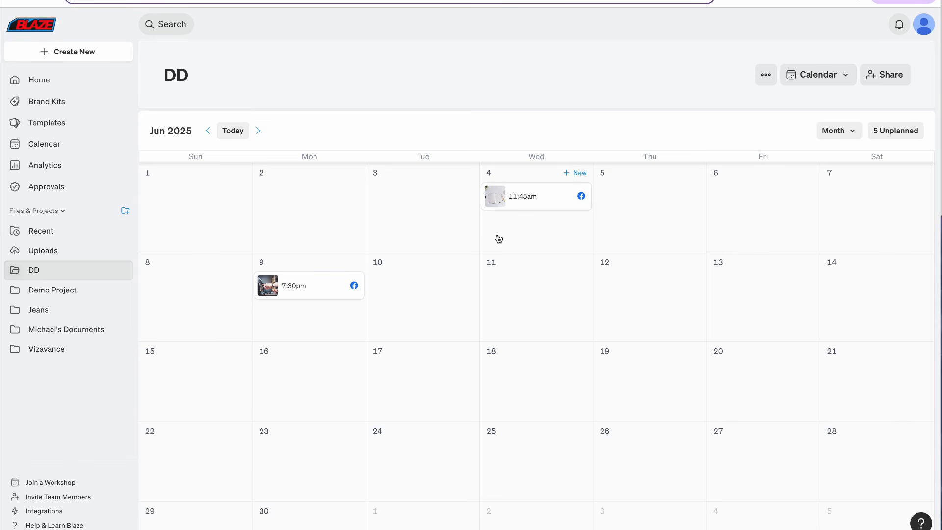
{"action": "left_click", "coordinate": [41, 231]}
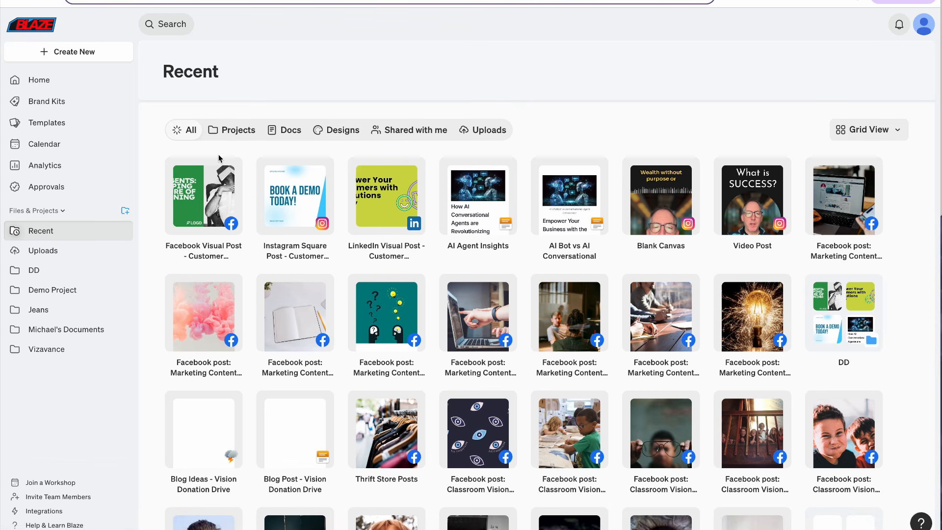
{"action": "left_click", "coordinate": [198, 192]}
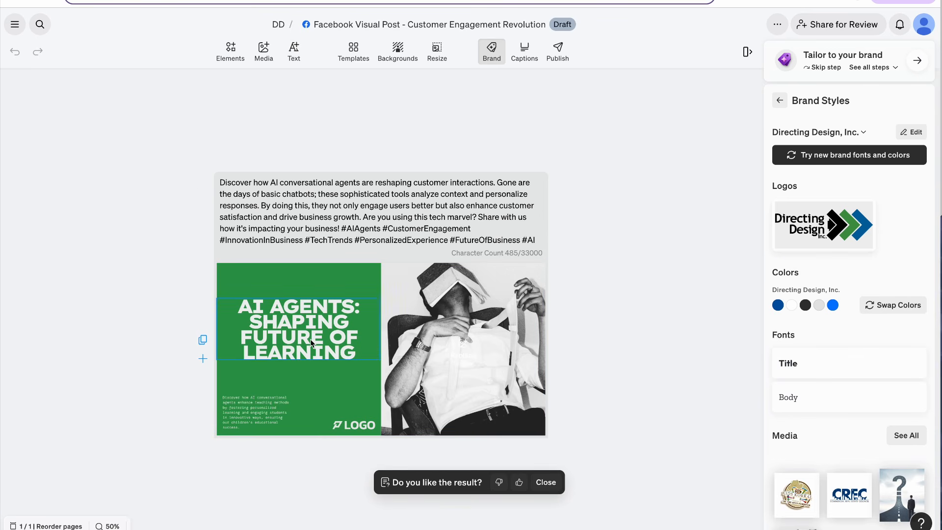
Step: Enlarge the headline to size 85 and delete the placeholder logo and small description text from the green panel
{"action": "left_click", "coordinate": [306, 354]}
{"action": "left_click_drag", "start_coordinate": [300, 361], "coordinate": [298, 371]}
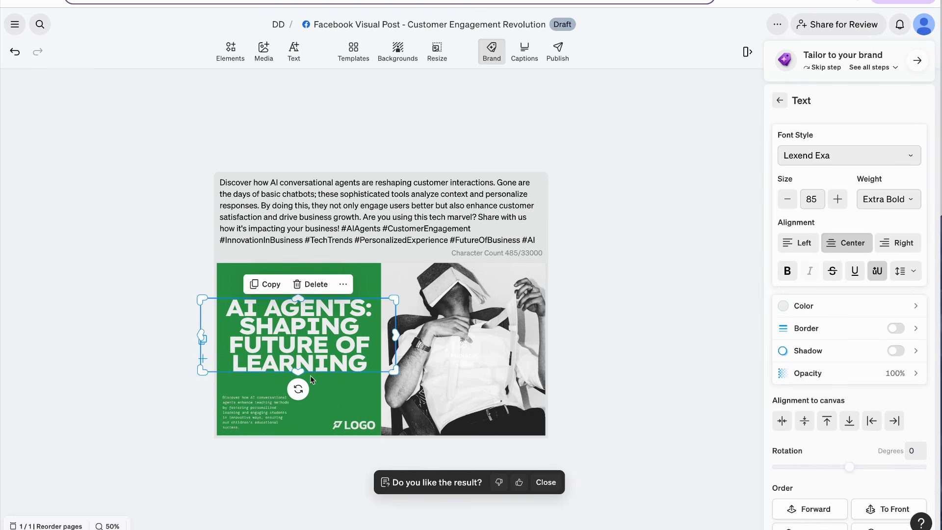
{"action": "left_click", "coordinate": [356, 424]}
{"action": "key", "text": "Escape"}
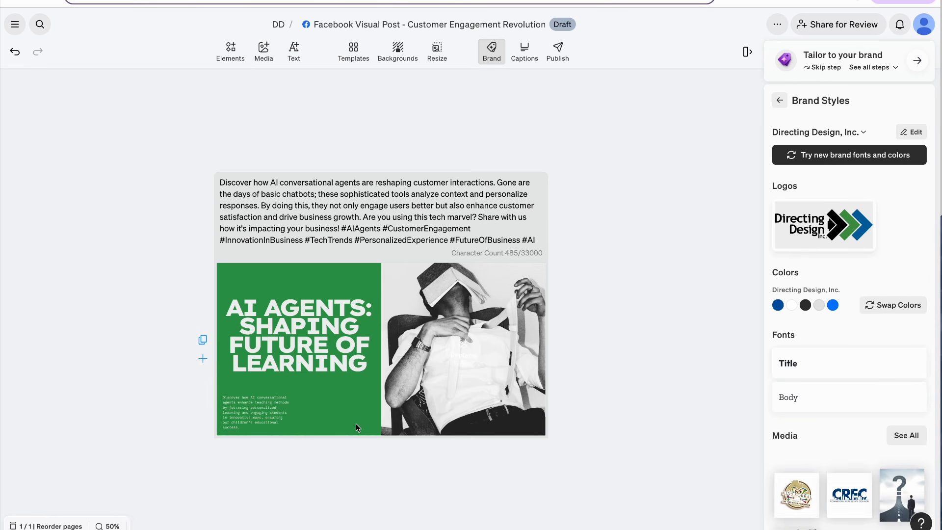
{"action": "left_click", "coordinate": [258, 409]}
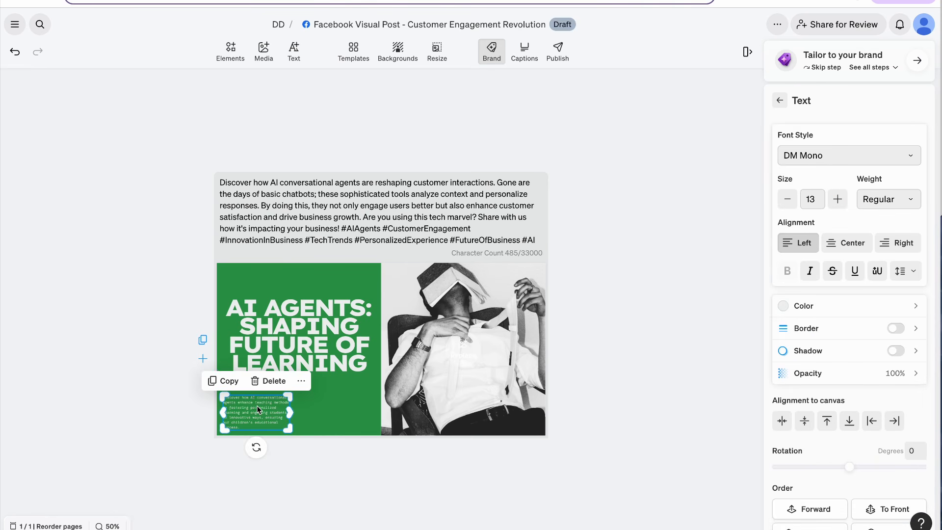
{"action": "key", "text": "Escape"}
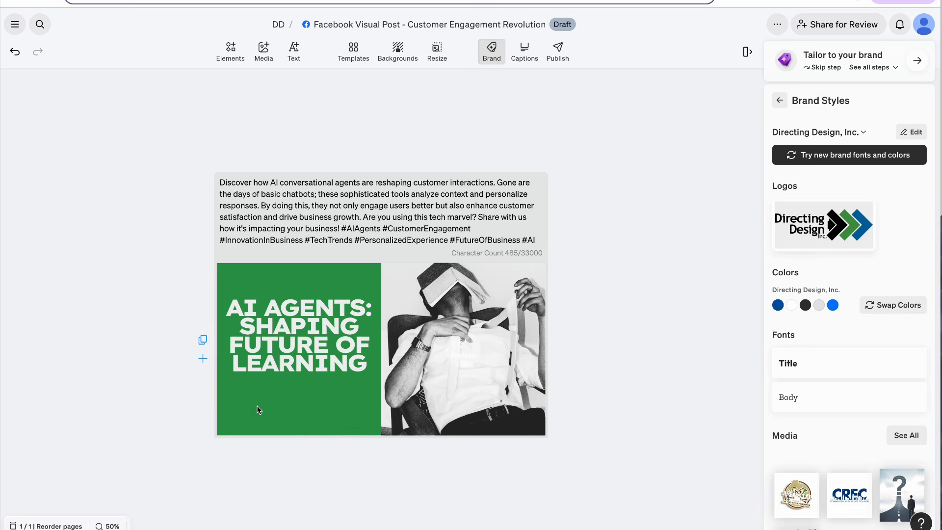
Step: Replace the black-and-white photo with the recently uploaded image of a digital human head facing a robot
{"action": "left_click", "coordinate": [497, 317]}
{"action": "left_click", "coordinate": [415, 248]}
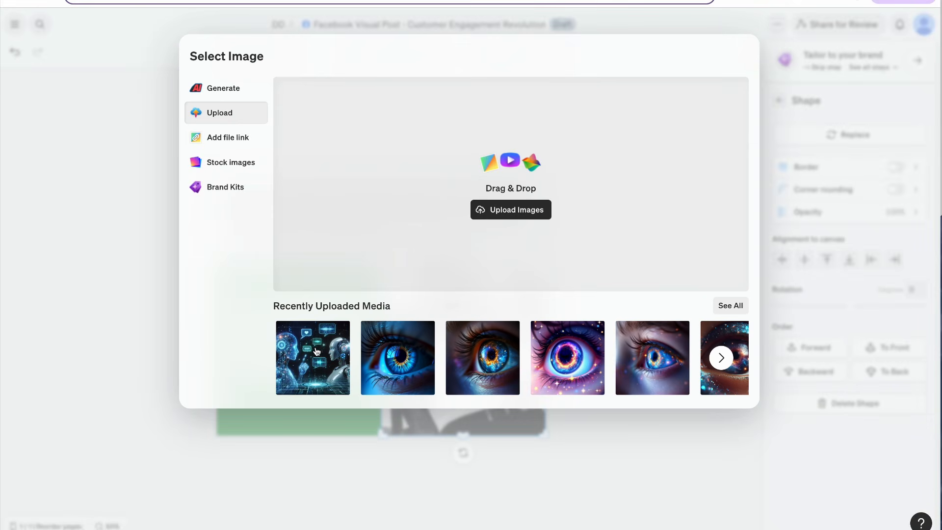
{"action": "left_click", "coordinate": [316, 351]}
{"action": "left_click", "coordinate": [645, 333]}
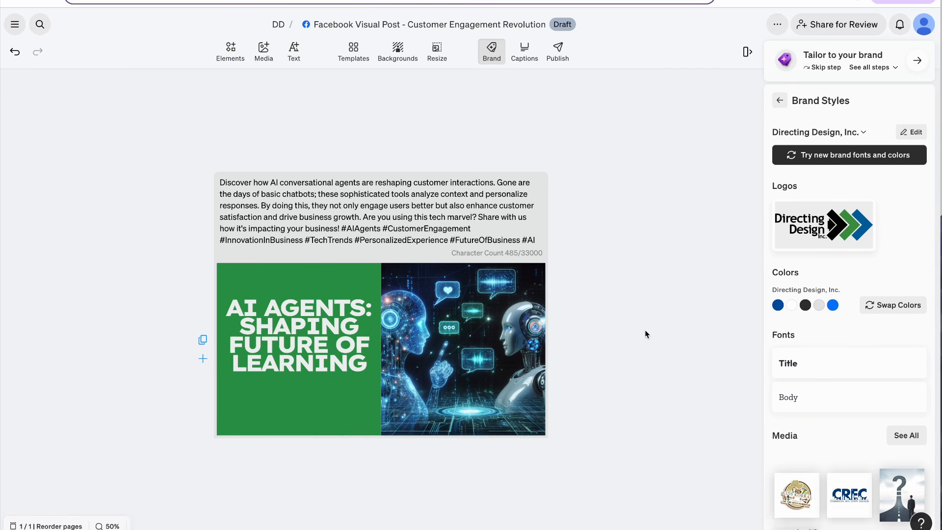
Step: Reduce the headline to size 75, widen its letter spacing and line height slightly, and move it higher on the green panel
{"action": "left_click", "coordinate": [315, 339]}
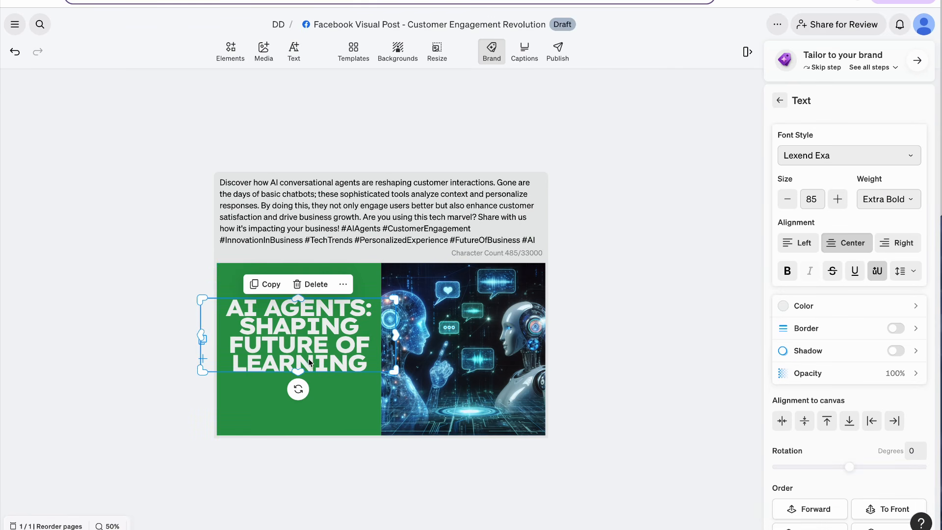
{"action": "left_click_drag", "start_coordinate": [302, 369], "coordinate": [298, 364]}
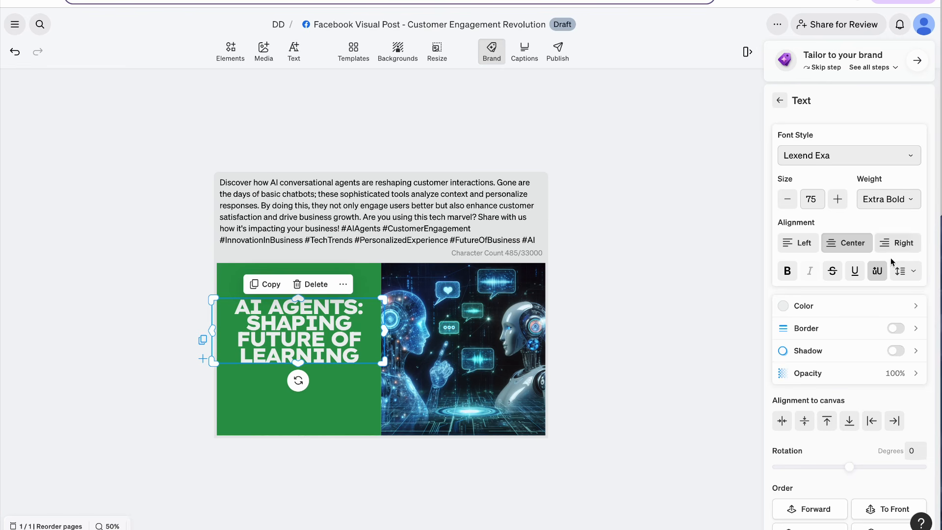
{"action": "left_click", "coordinate": [905, 273]}
{"action": "left_click_drag", "start_coordinate": [851, 311], "coordinate": [853, 310]}
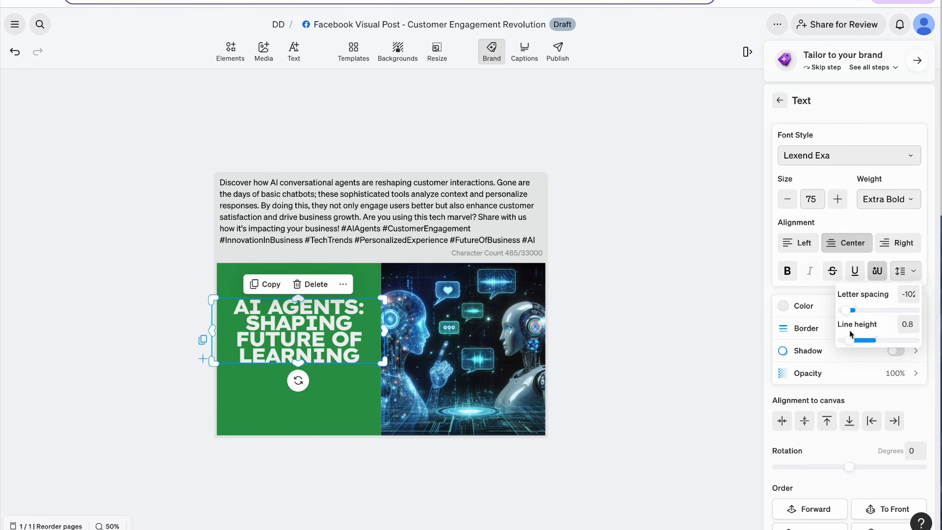
{"action": "left_click_drag", "start_coordinate": [851, 344], "coordinate": [858, 343]}
{"action": "mouse_move", "coordinate": [309, 339]}
{"action": "left_mouse_down"}
{"action": "mouse_move", "coordinate": [305, 346]}
{"action": "mouse_move", "coordinate": [306, 325]}
{"action": "left_mouse_up"}
Step: Replace "LEARNING" in the headline with "CUSTOMER SUPPORT" and shift the text down to centre it on the green panel
{"action": "left_click", "coordinate": [334, 339]}
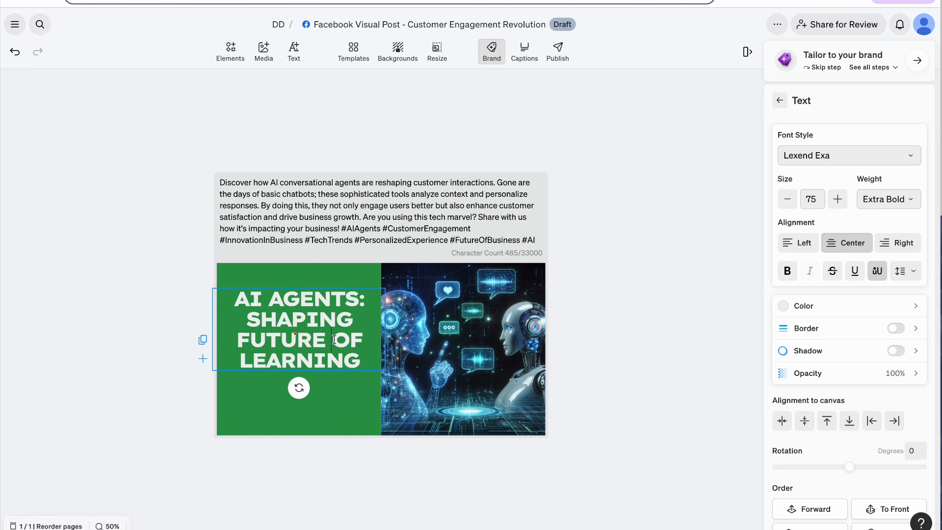
{"action": "left_click_drag", "start_coordinate": [360, 361], "coordinate": [243, 359]}
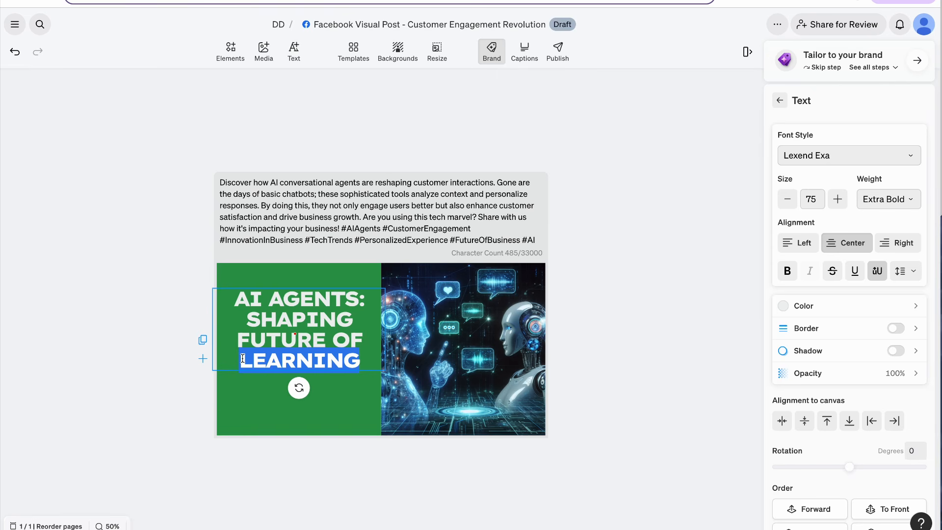
{"action": "type", "text": "CU"}
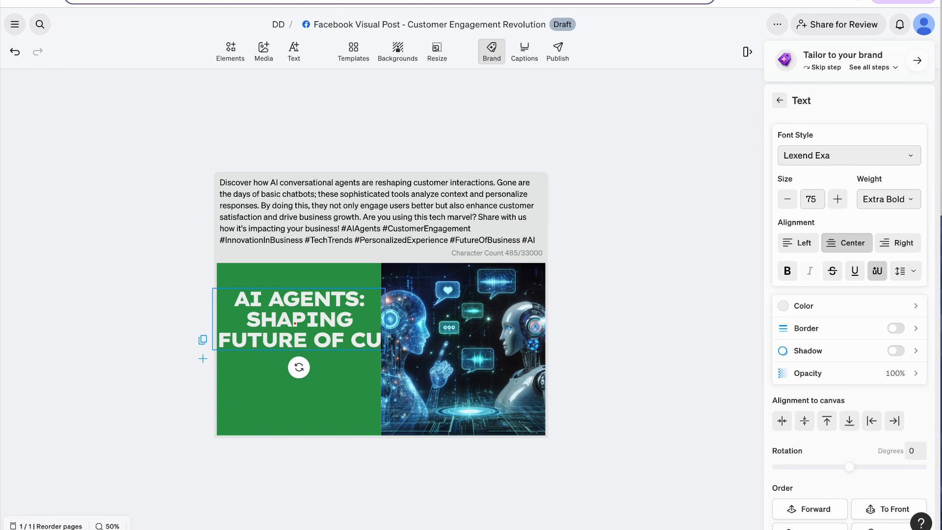
{"action": "type", "text": "S"}
{"action": "type", "text": "TOM"}
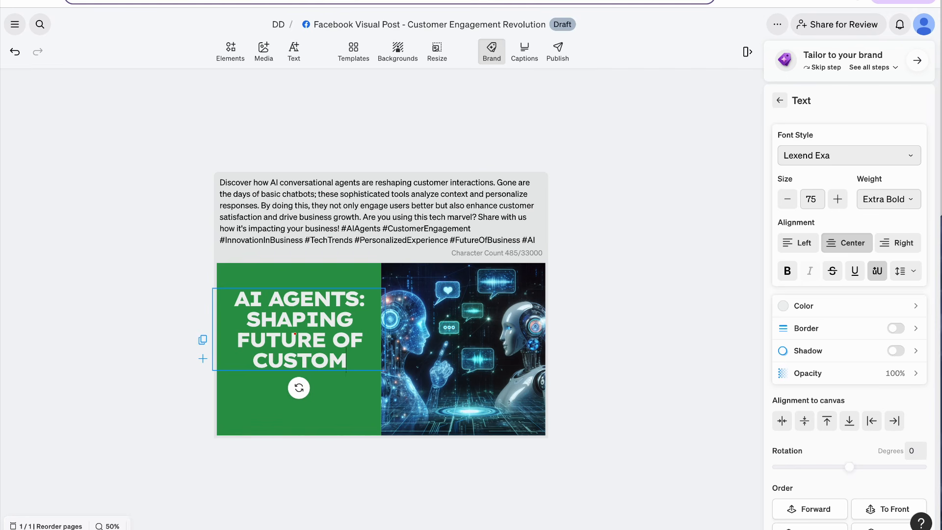
{"action": "type", "text": "ER SUPPORT"}
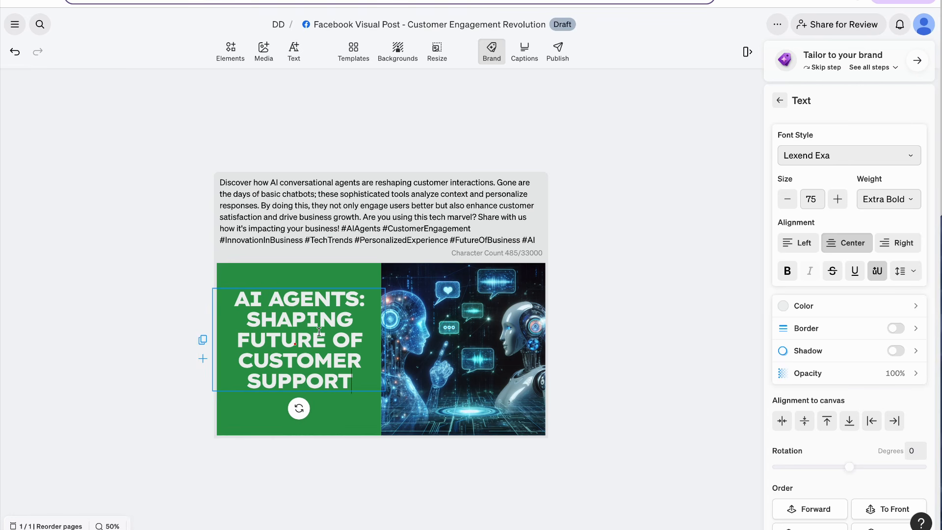
{"action": "left_click", "coordinate": [164, 316]}
{"action": "left_click_drag", "start_coordinate": [285, 324], "coordinate": [285, 333]}
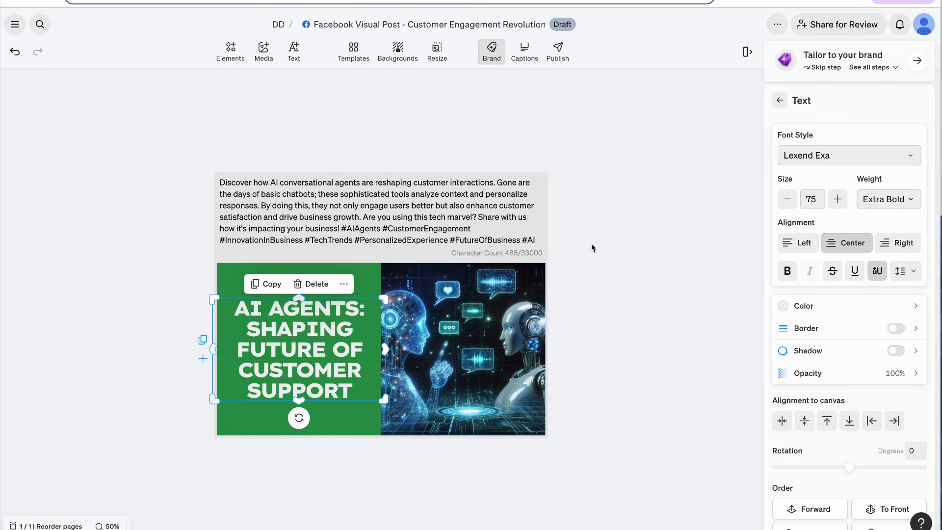
Step: Rewrite the caption's closing question before the hashtags as "Are you ready to implement your AI agent"
{"action": "left_click", "coordinate": [525, 249]}
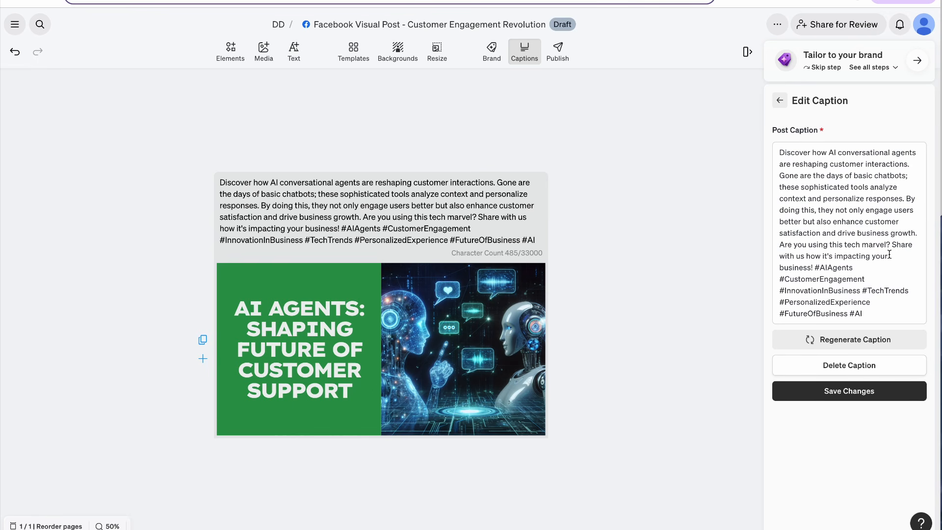
{"action": "left_click_drag", "start_coordinate": [779, 244], "coordinate": [889, 255]}
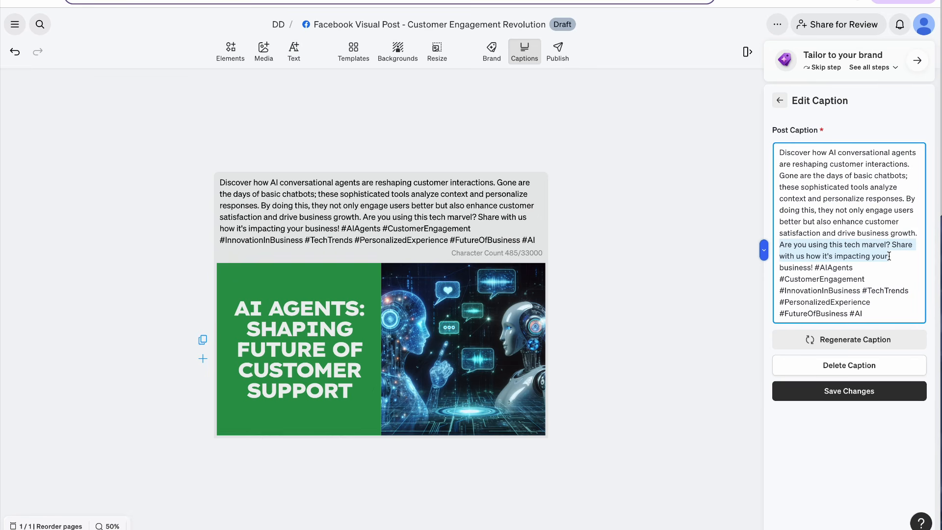
{"action": "type", "text": "Are yourbusiness! #AIAgents"}
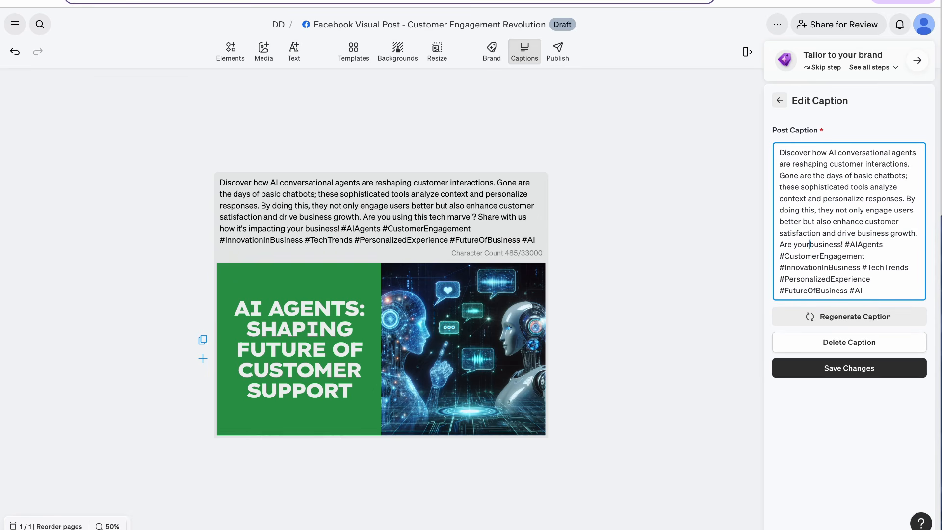
{"action": "key", "text": "BackSpace"}
{"action": "type", "text": "ready to implement ou"}
{"action": "key", "text": "BackSpace"}
{"action": "type", "text": "ur"}
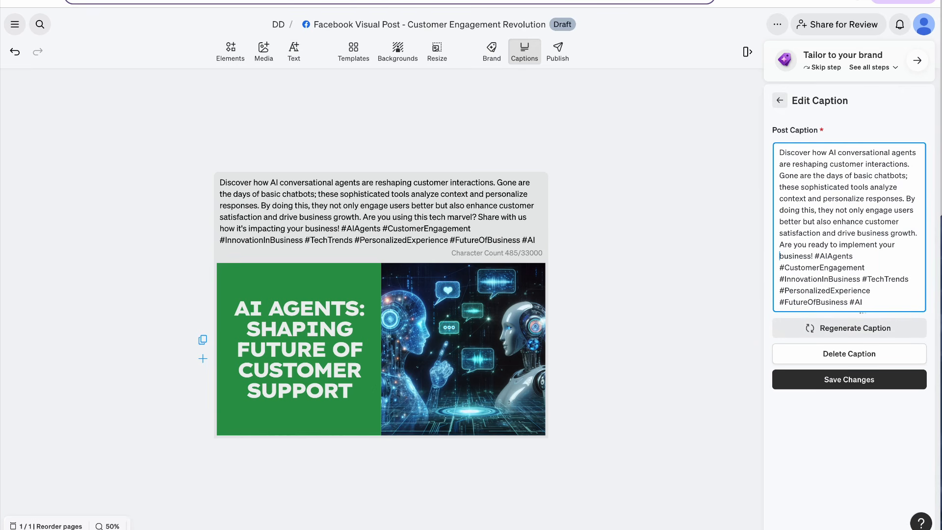
{"action": "key", "text": "Tab"}
{"action": "type", "text": "AI"}
{"action": "key", "text": "Tab"}
{"action": "type", "text": "agent>"}
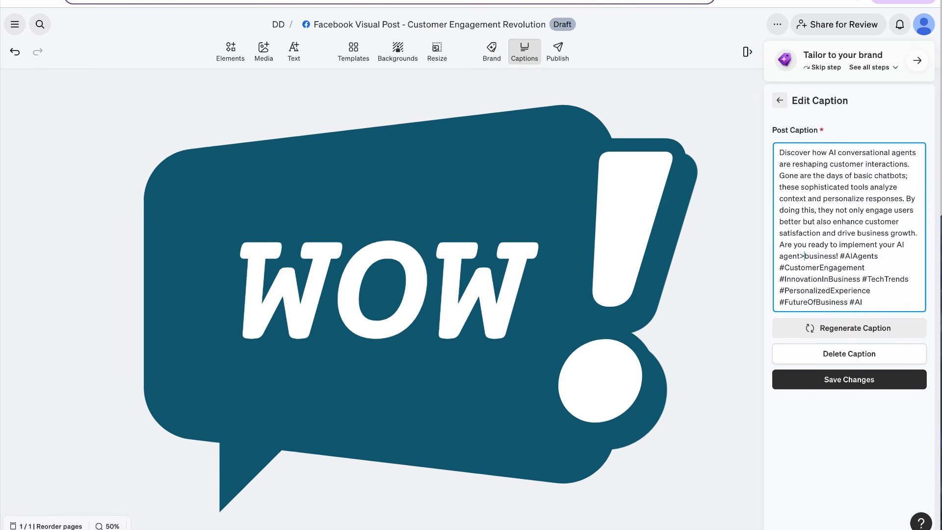
Step: End the caption's question with a question mark, remove the leftover "business!", and save the caption
{"action": "key", "text": "BackSpace"}
{"action": "type", "text": "?"}
{"action": "key", "text": "Delete"}
{"action": "key", "text": "Delete"}
{"action": "key", "text": "Delete"}
{"action": "key", "text": "Delete"}
{"action": "key", "text": "Delete"}
{"action": "key", "text": "Delete"}
{"action": "key", "text": "Delete"}
{"action": "key", "text": "Delete"}
{"action": "key", "text": "Delete"}
{"action": "left_click", "coordinate": [846, 381]}
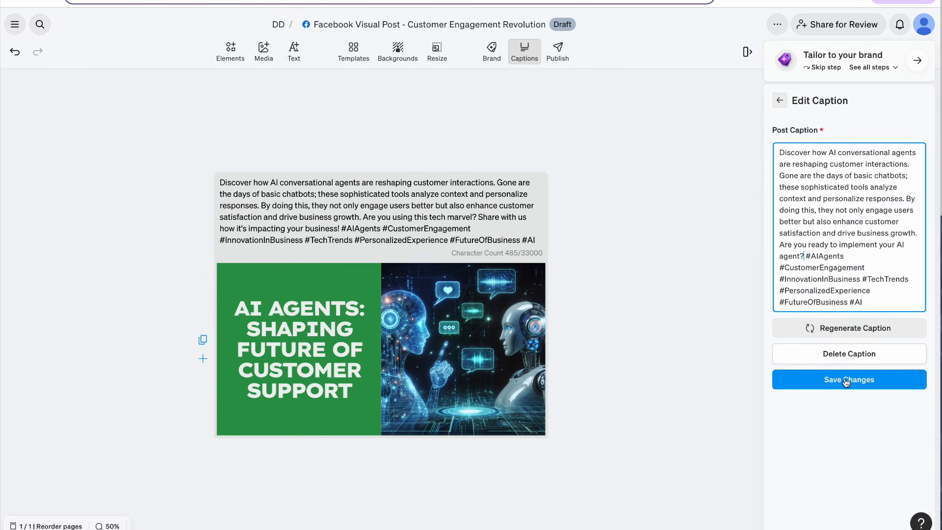
{"action": "left_click", "coordinate": [846, 381]}
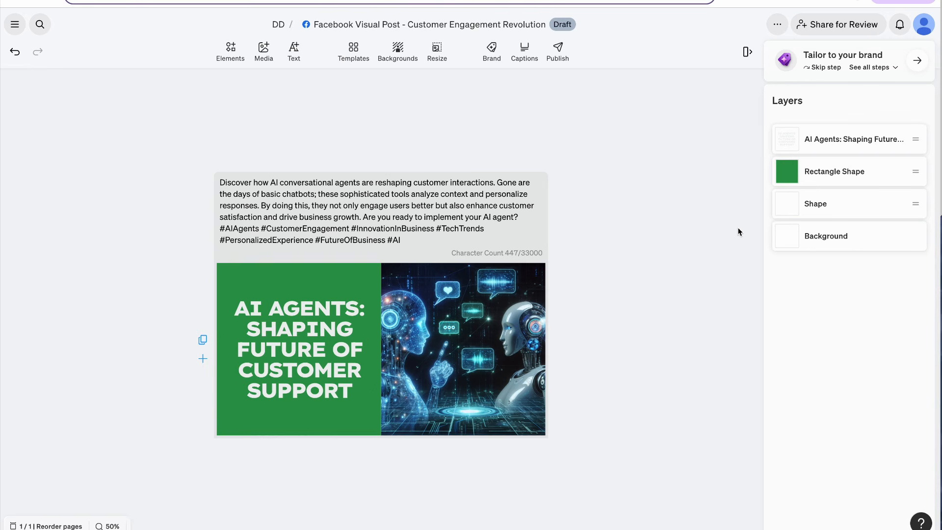
Step: Schedule the Facebook post on the Directing Design AI account for May 14, 2025 at 3:00 PM
{"action": "left_click", "coordinate": [558, 54]}
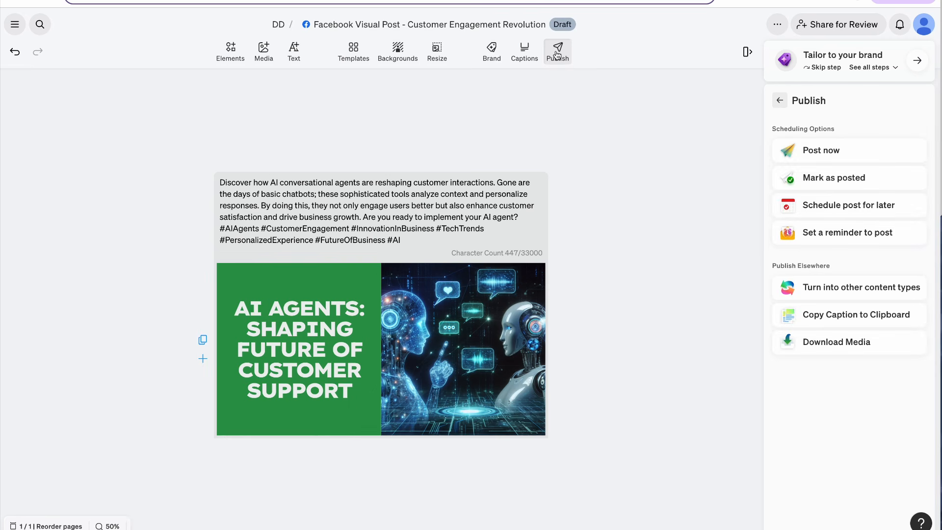
{"action": "left_click", "coordinate": [840, 206]}
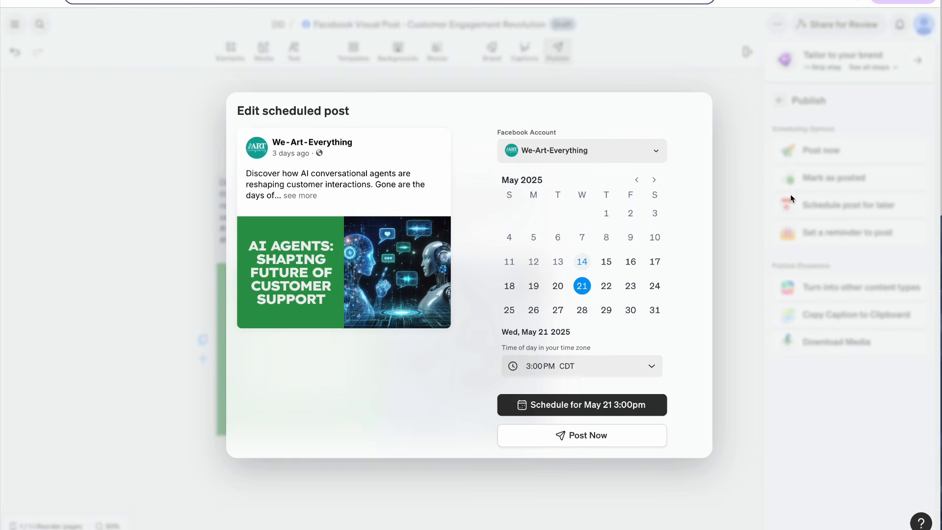
{"action": "left_click", "coordinate": [593, 149]}
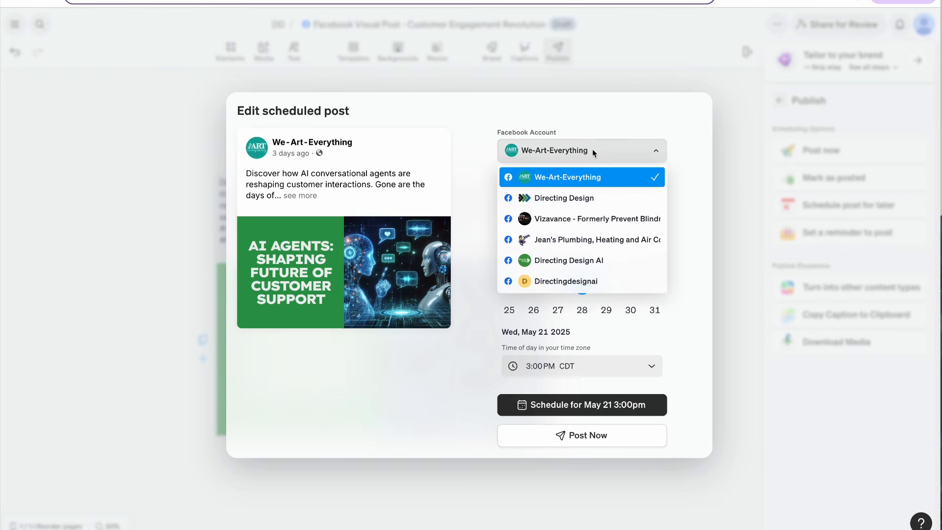
{"action": "left_click", "coordinate": [554, 260]}
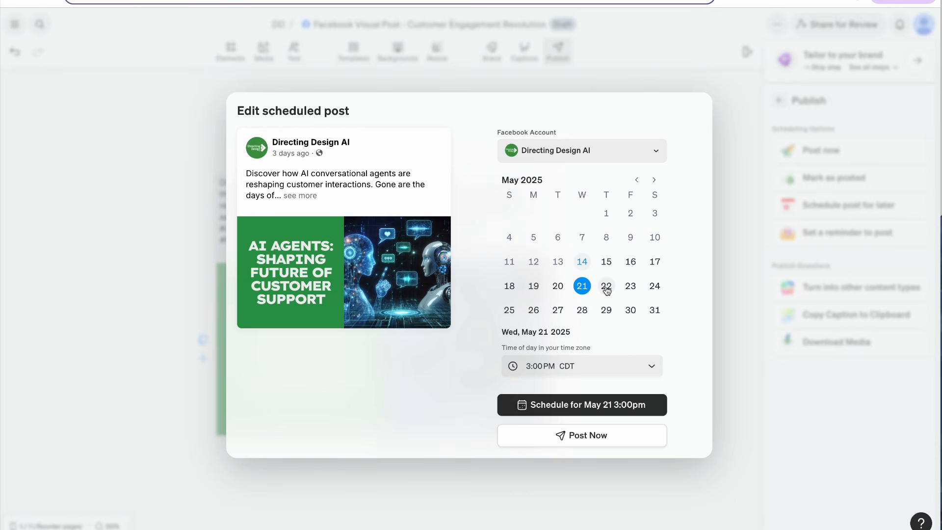
{"action": "left_click", "coordinate": [582, 261]}
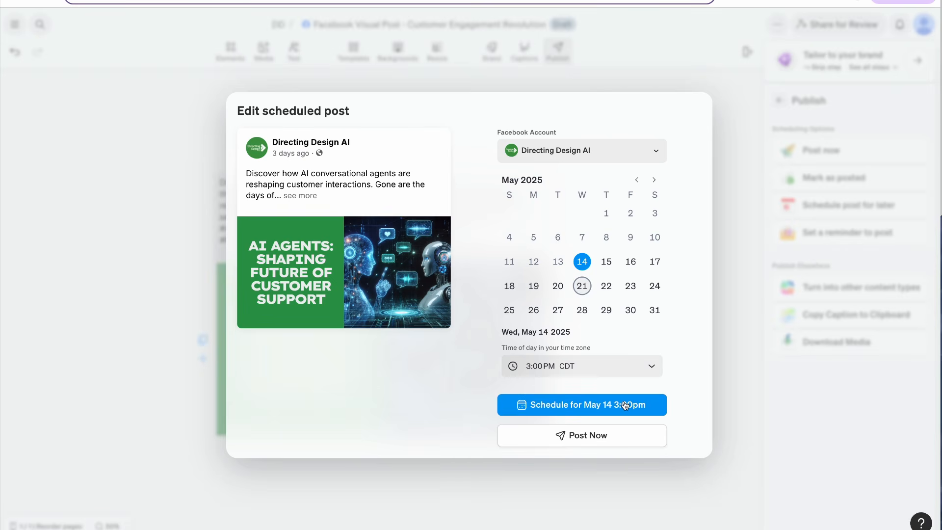
{"action": "left_click", "coordinate": [581, 408]}
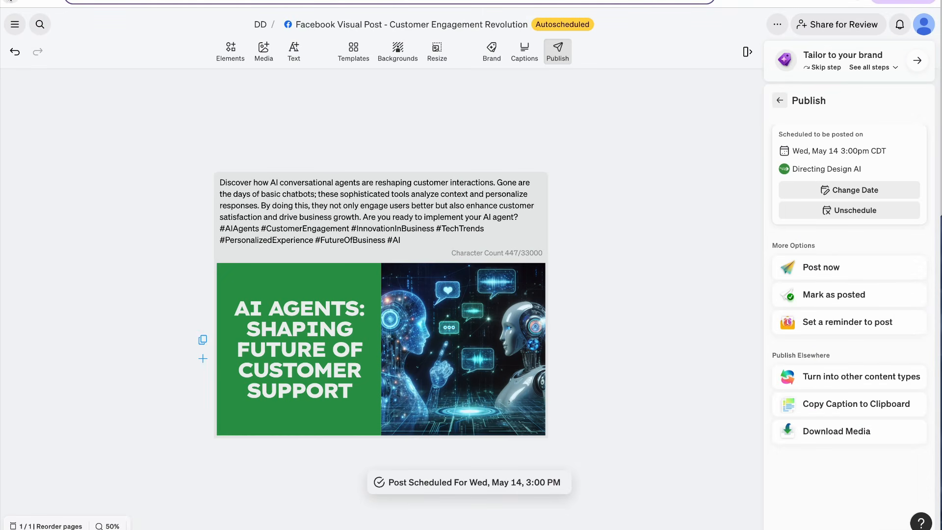
Step: Open the Instagram square post from the recent files and swap its colours to the brand's dark blue on white
{"action": "left_click", "coordinate": [9, 1]}
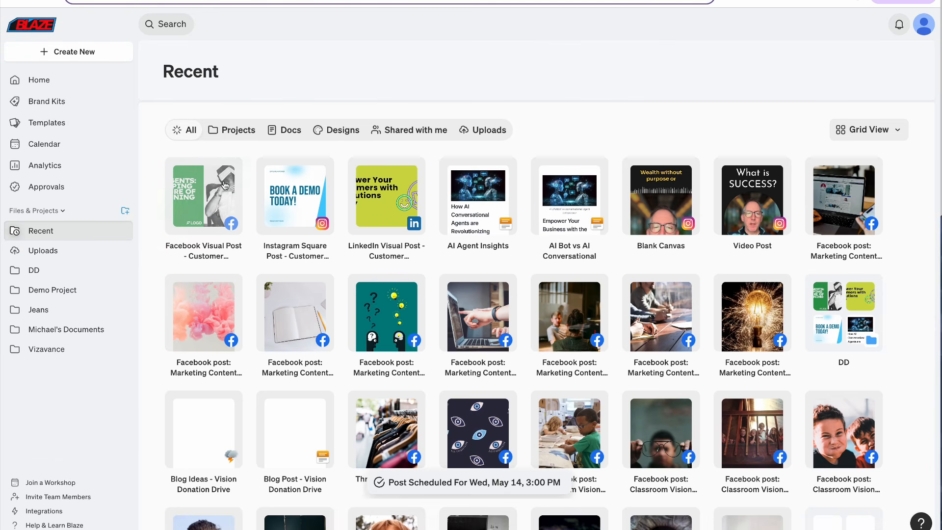
{"action": "left_click", "coordinate": [304, 200]}
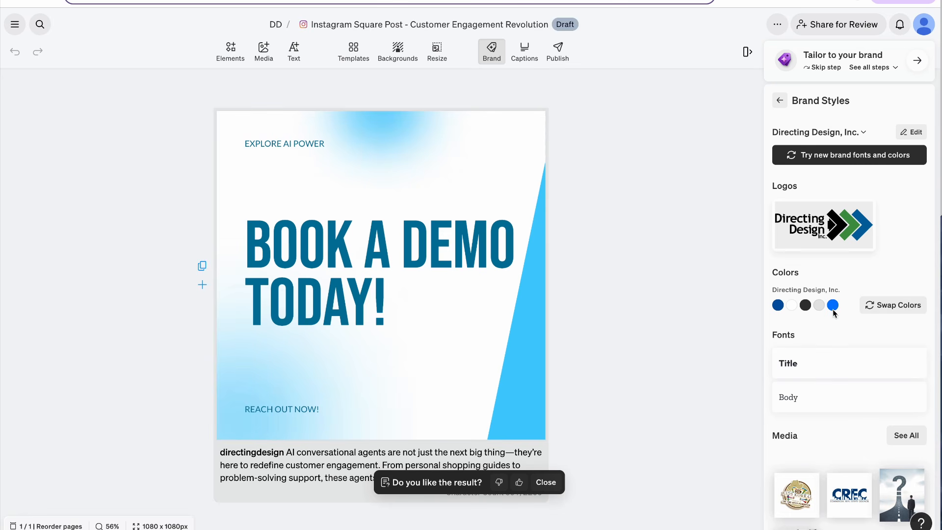
{"action": "left_click", "coordinate": [893, 305]}
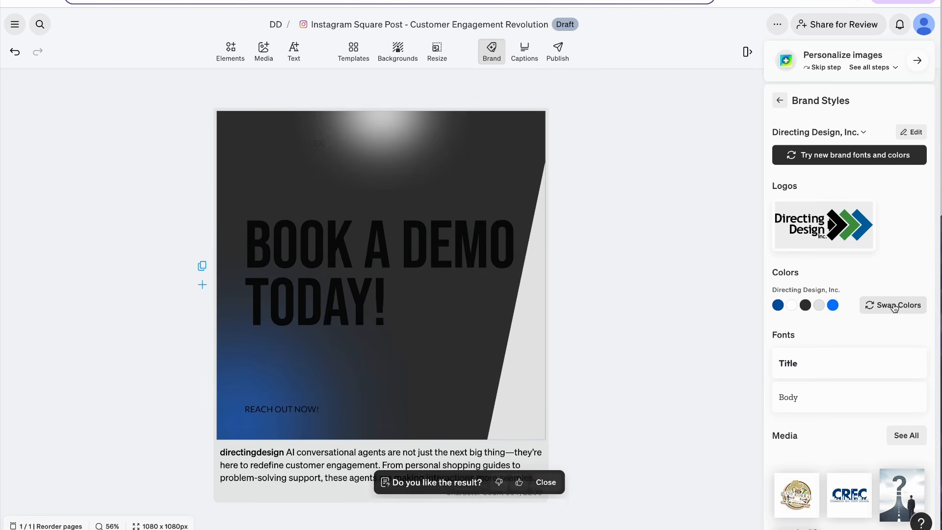
{"action": "key", "text": "ctrl+z"}
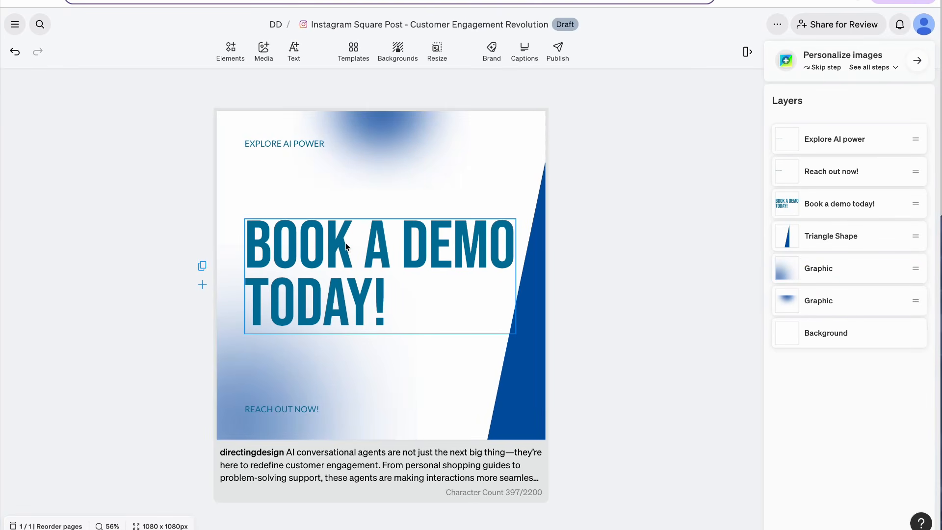
Step: Replace "POWER" in the small top line with "CONVERSTAIONAL AGENTS!"
{"action": "left_click", "coordinate": [286, 143]}
{"action": "double_click", "coordinate": [298, 146]}
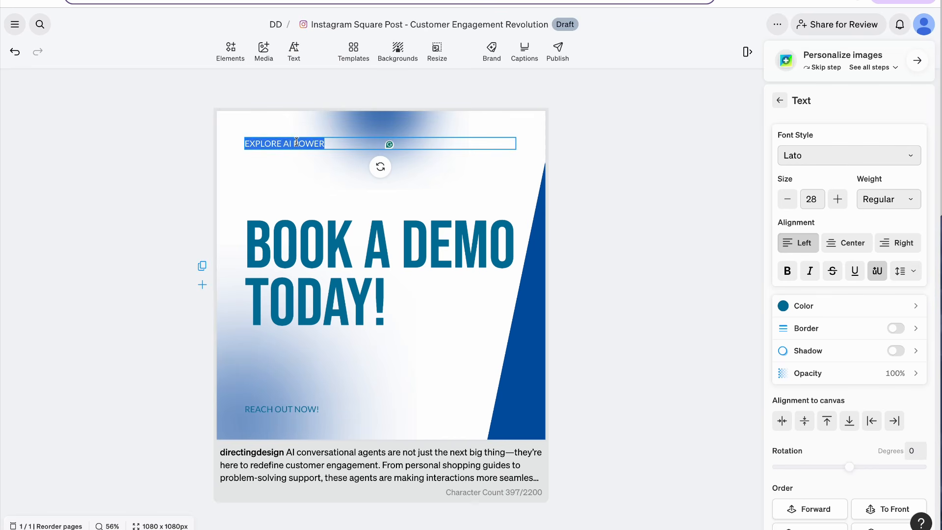
{"action": "left_click_drag", "start_coordinate": [293, 145], "coordinate": [325, 145]}
{"action": "type", "text": "CONVERSTA"}
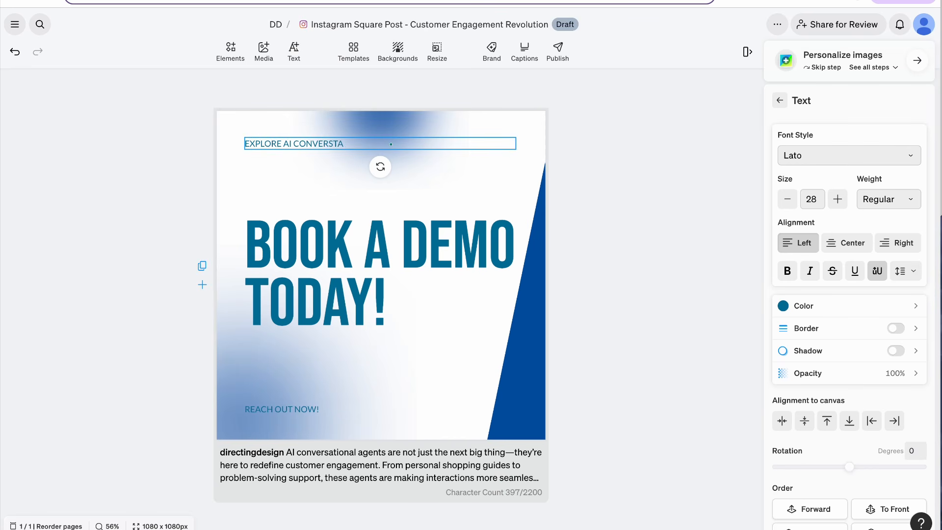
{"action": "type", "text": "IONAL AGENTS!"}
Step: Make the "Explore AI" line dark grey and bold, and move it down closer to the headline
{"action": "key", "text": "ctrl+a"}
{"action": "left_click", "coordinate": [858, 305]}
{"action": "left_click", "coordinate": [916, 248]}
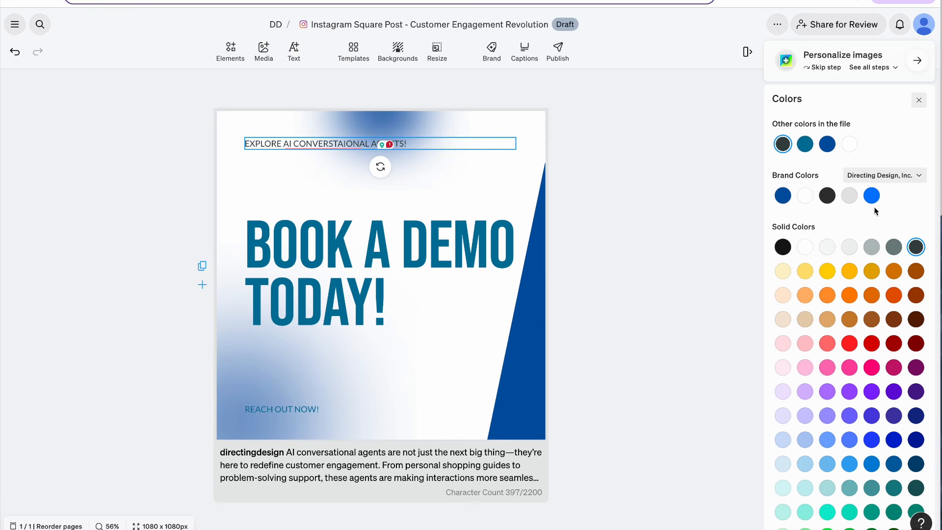
{"action": "left_click", "coordinate": [919, 101]}
{"action": "left_click", "coordinate": [893, 199]}
{"action": "left_click", "coordinate": [839, 286]}
{"action": "left_click", "coordinate": [661, 236]}
{"action": "left_click_drag", "start_coordinate": [368, 149], "coordinate": [361, 184]}
{"action": "left_click", "coordinate": [663, 177]}
Step: Change the Instagram headline to "BOOK A CONSULTATION"
{"action": "double_click", "coordinate": [399, 242]}
{"action": "left_click", "coordinate": [369, 245]}
{"action": "left_click", "coordinate": [387, 244]}
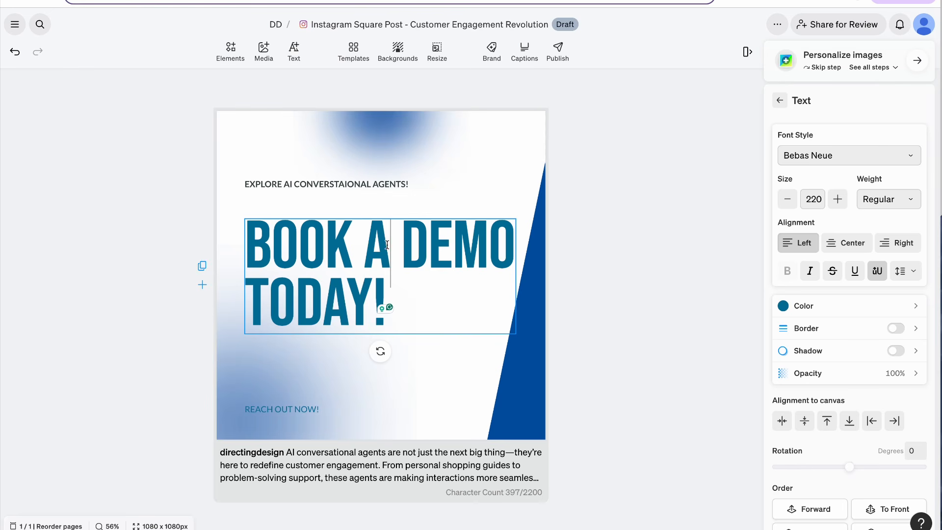
{"action": "type", "text": "N"}
{"action": "left_click_drag", "start_coordinate": [360, 295], "coordinate": [257, 291]}
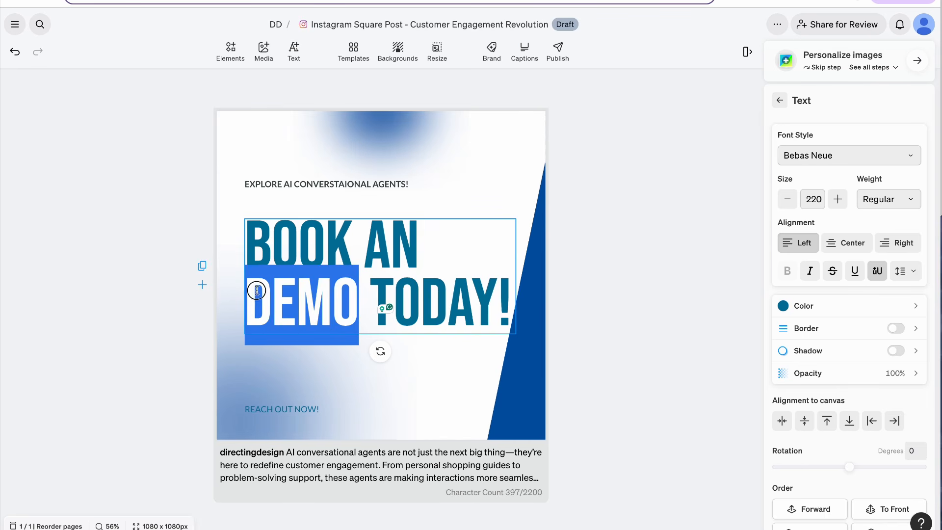
{"action": "left_click_drag", "start_coordinate": [393, 275], "coordinate": [510, 308]}
{"action": "key", "text": "BackSpace"}
{"action": "key", "text": "BackSpace"}
{"action": "type", "text": "CONSUL"}
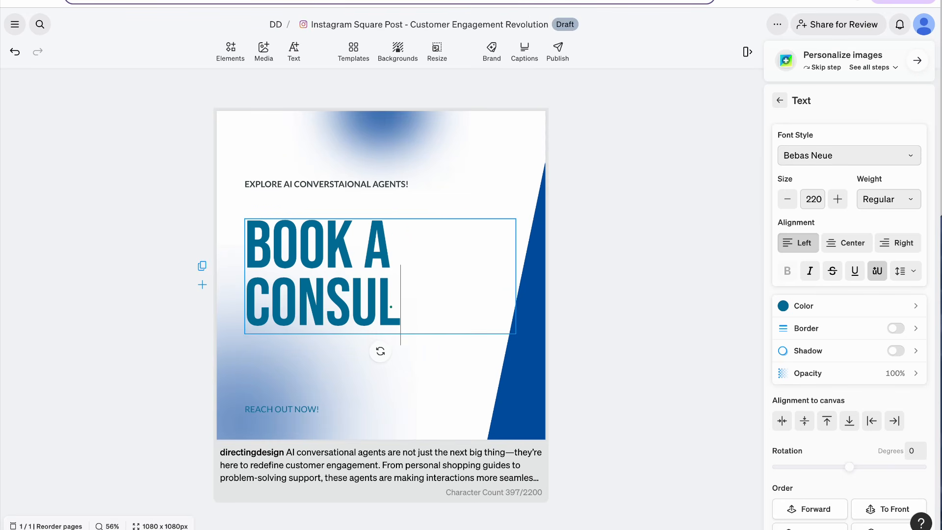
{"action": "type", "text": "TATION"}
Step: Reduce the headline size until "CONSULTATION" fits on one line, and delete the "Reach out now!" text
{"action": "key", "text": "ctrl+a"}
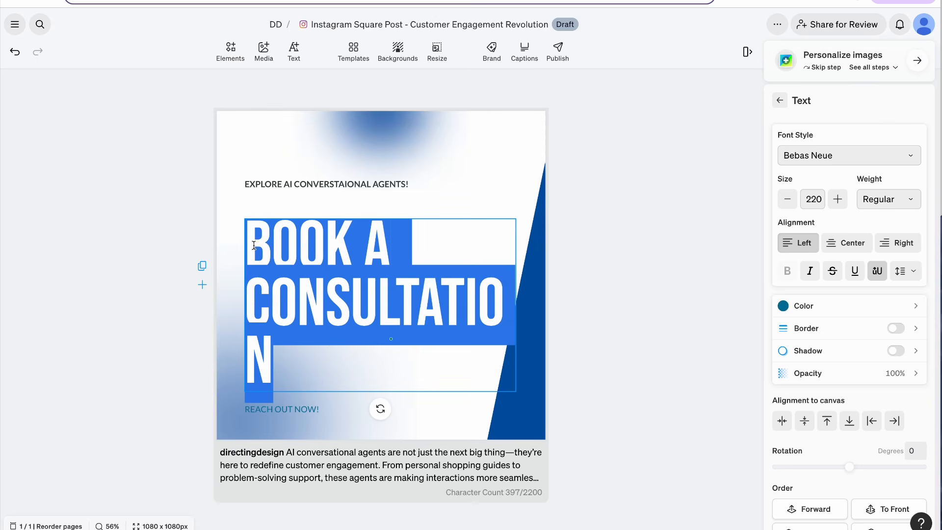
{"action": "left_click", "coordinate": [786, 201]}
{"action": "left_click", "coordinate": [784, 202]}
{"action": "left_click", "coordinate": [682, 239]}
{"action": "left_click", "coordinate": [307, 412]}
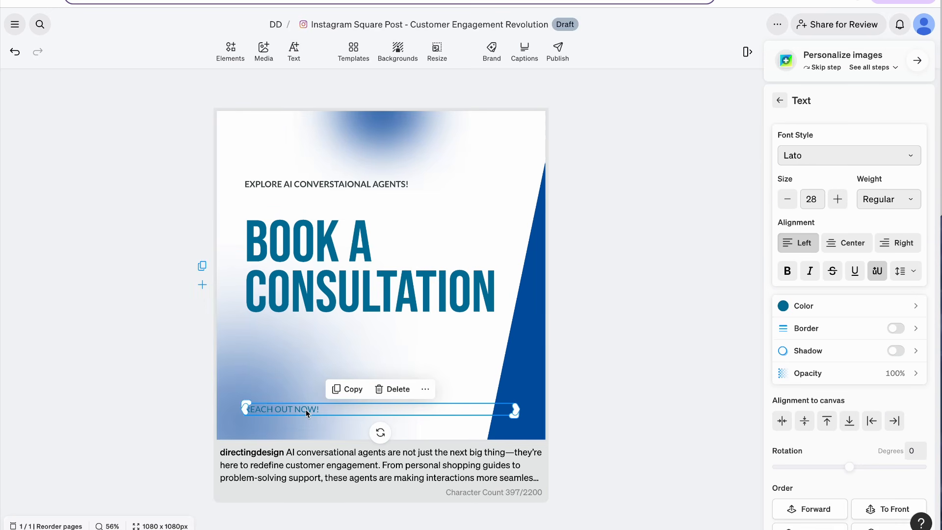
{"action": "key", "text": "Delete"}
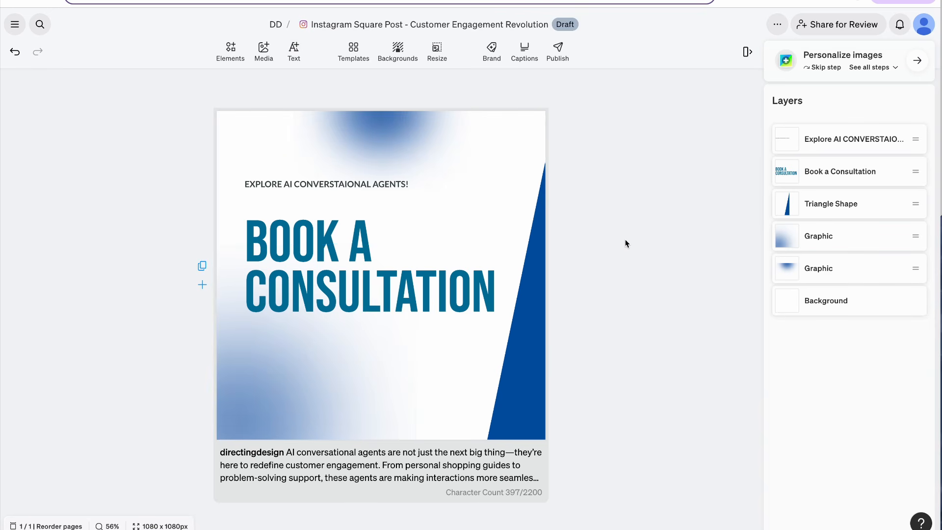
Step: Publish the Instagram post immediately on the preselected account
{"action": "left_click", "coordinate": [563, 54]}
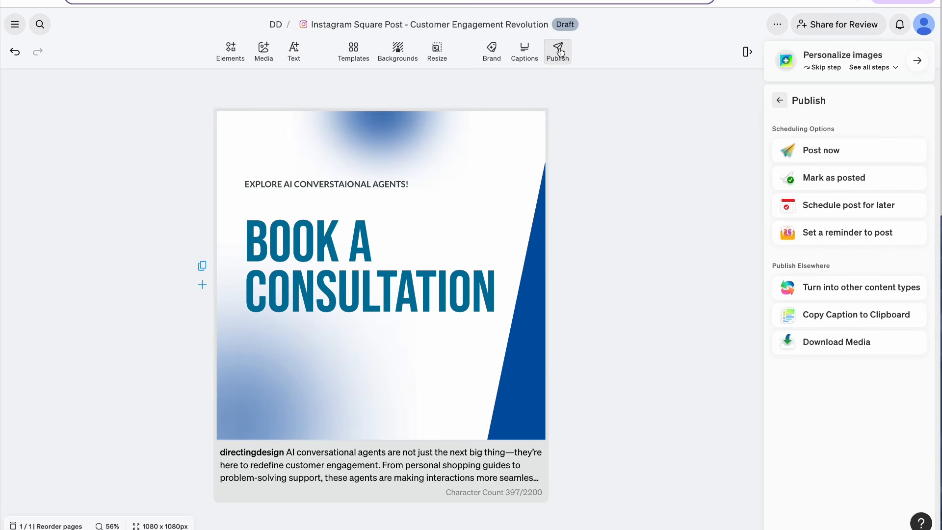
{"action": "left_click", "coordinate": [848, 205]}
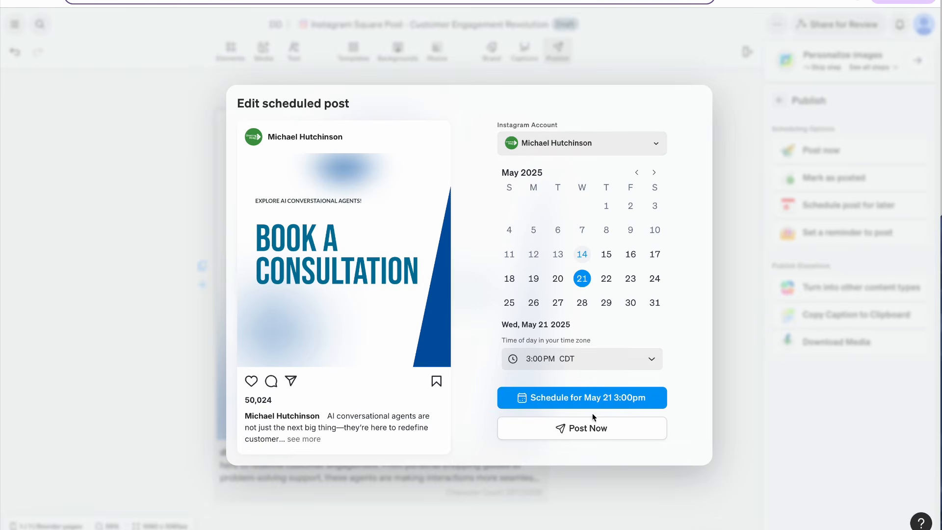
{"action": "left_click", "coordinate": [589, 429]}
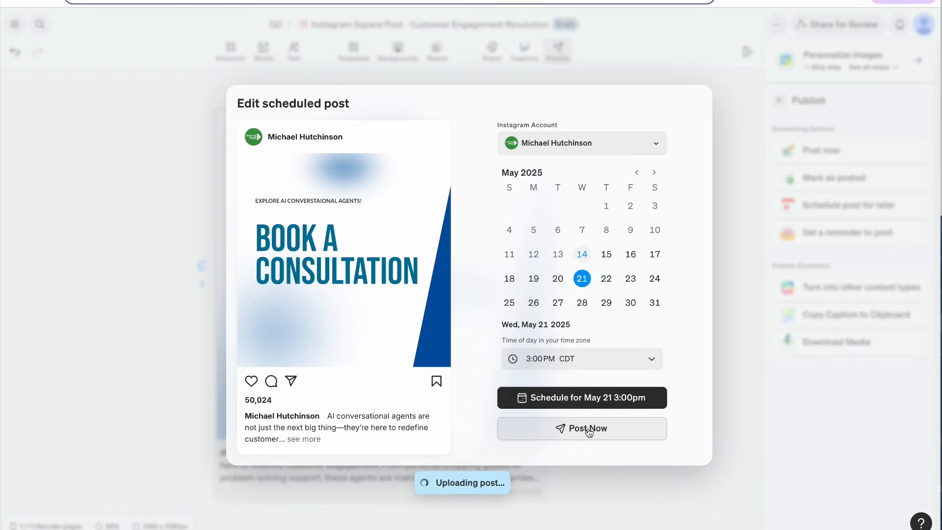
{"action": "left_click", "coordinate": [303, 439]}
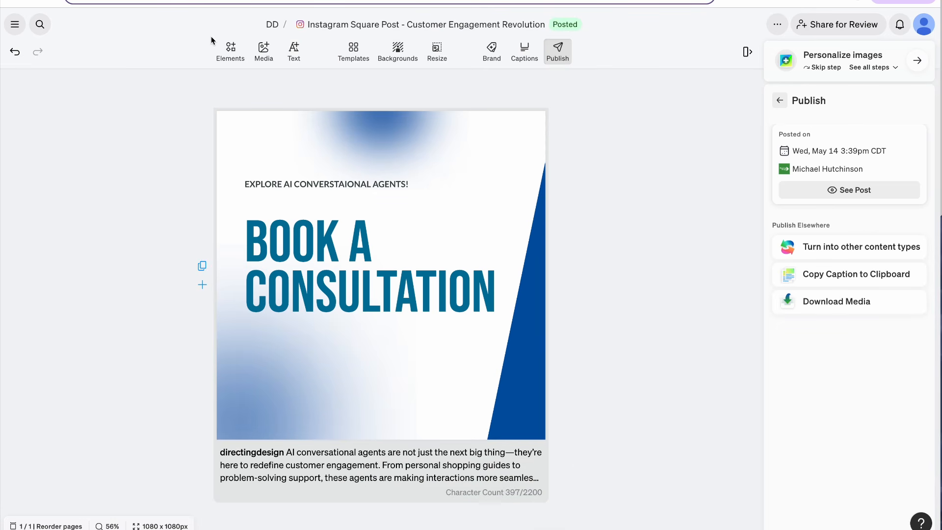
Step: Open the LinkedIn visual post from the recent files and swap its colours to a brand-blue background with white text
{"action": "left_click", "coordinate": [12, 2]}
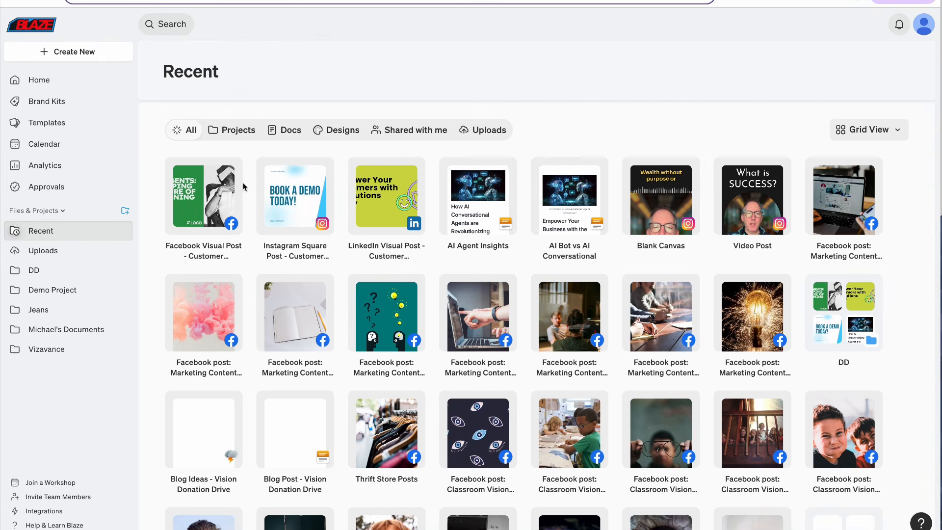
{"action": "left_click", "coordinate": [376, 206]}
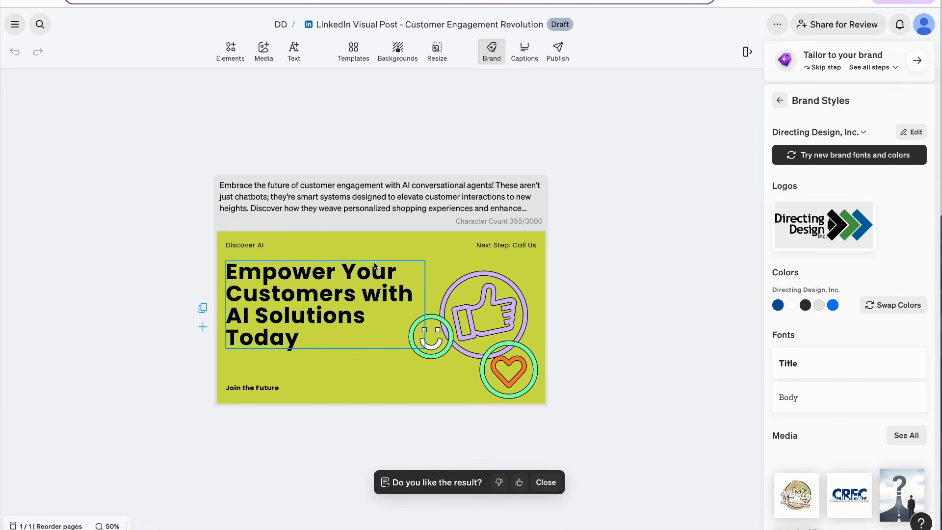
{"action": "left_click", "coordinate": [310, 321]}
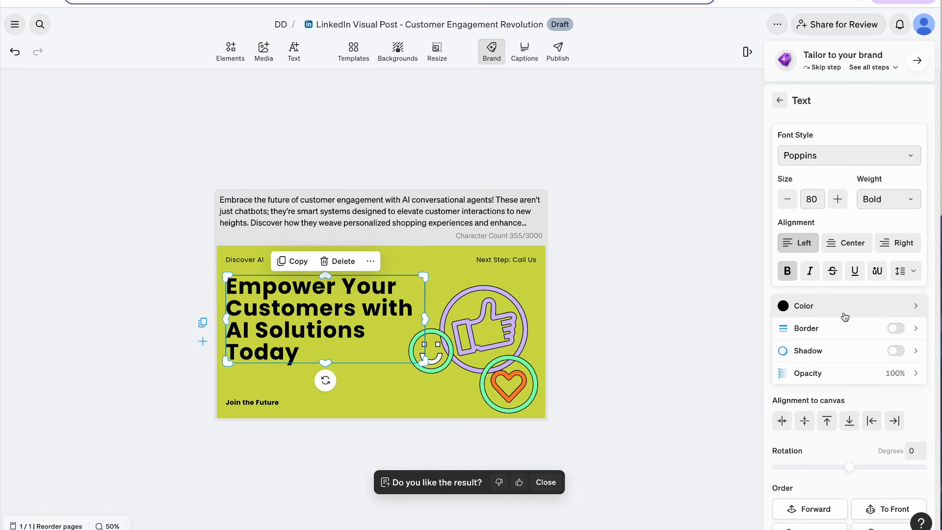
{"action": "left_click", "coordinate": [448, 264]}
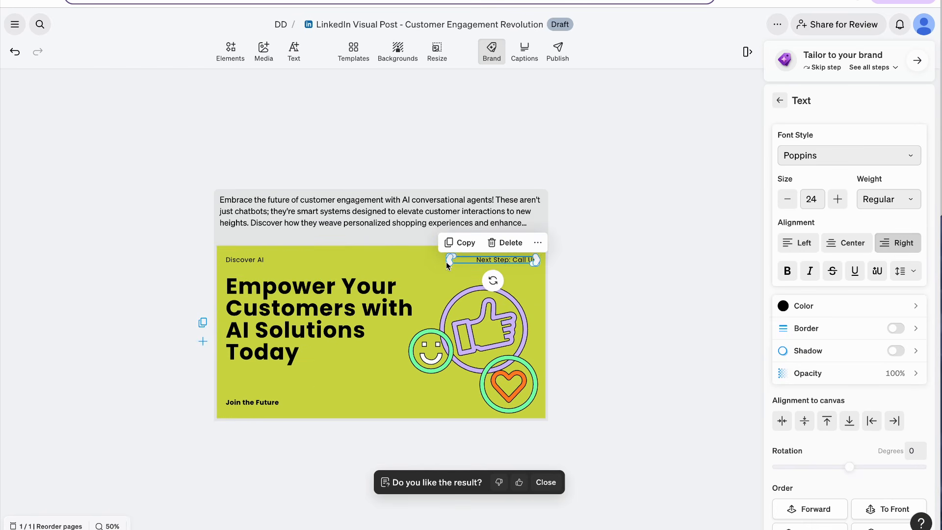
{"action": "left_click", "coordinate": [578, 268]}
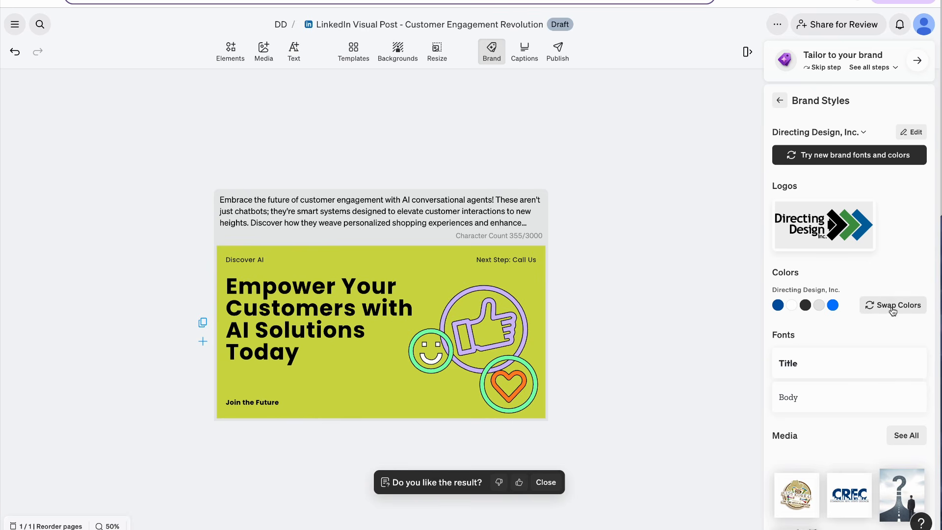
{"action": "left_click", "coordinate": [892, 309]}
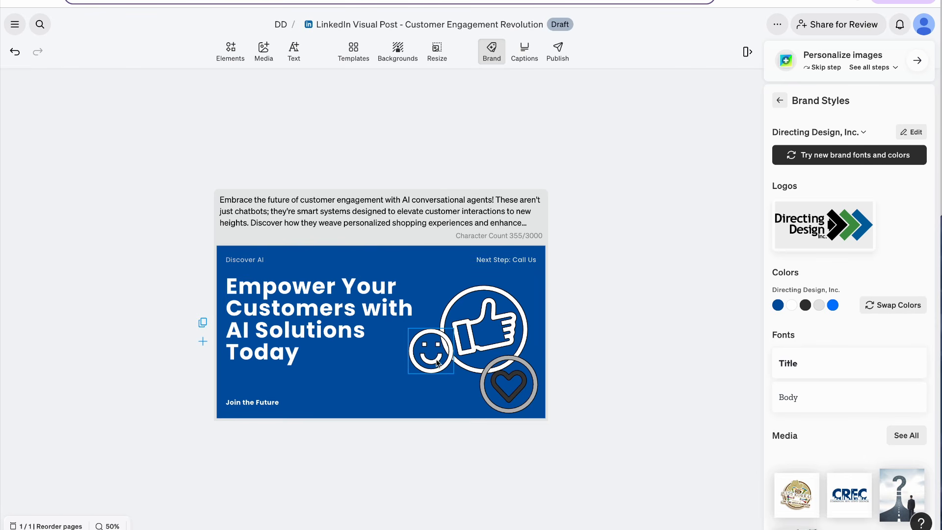
Step: Recolour the heart inside the circular heart graphic to white
{"action": "left_click", "coordinate": [516, 400]}
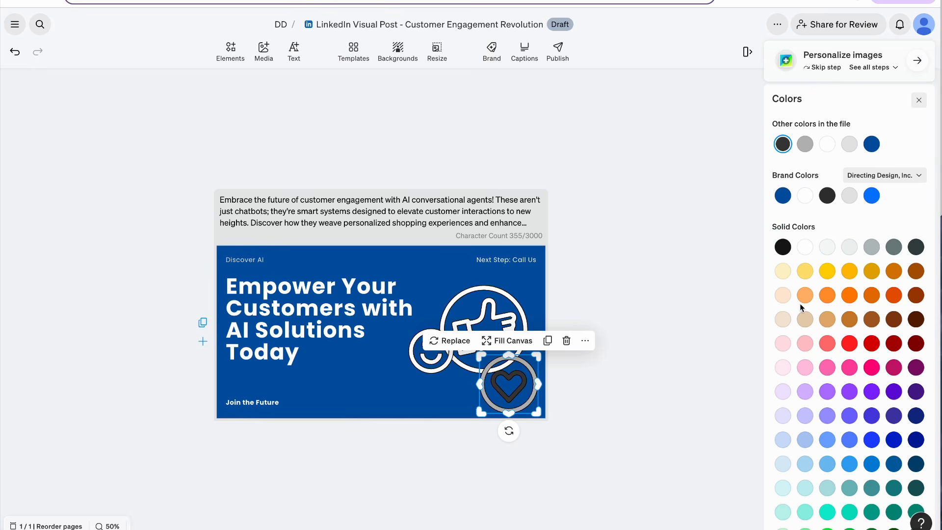
{"action": "scroll", "coordinate": [849, 432], "scroll_direction": "down", "scroll_amount": 3}
{"action": "left_click", "coordinate": [850, 433]}
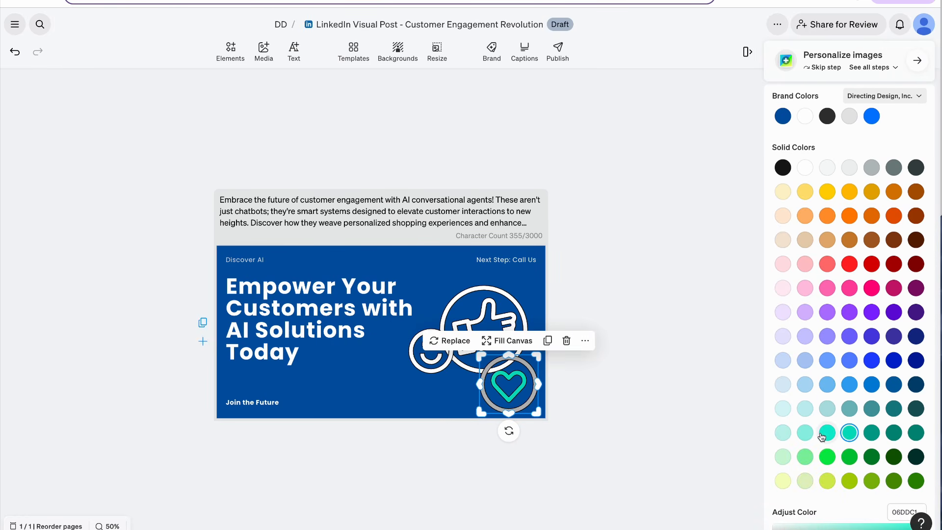
{"action": "left_click", "coordinate": [805, 168]}
{"action": "left_click", "coordinate": [637, 284]}
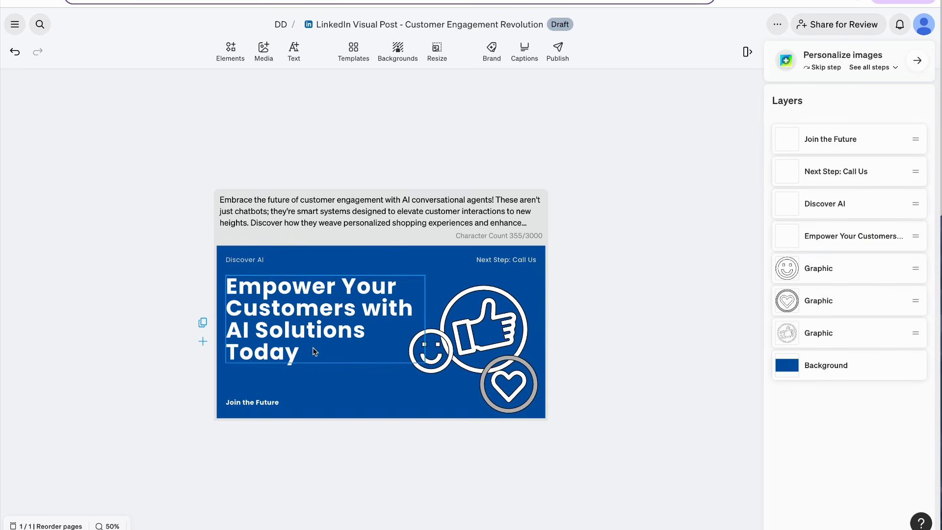
Step: Nudge the "Empower Your Customers with AI Solutions Today" headline very slightly to the left
{"action": "left_click", "coordinate": [287, 315]}
{"action": "left_click_drag", "start_coordinate": [325, 363], "coordinate": [325, 363]}
{"action": "left_click", "coordinate": [310, 322]}
{"action": "left_click", "coordinate": [707, 264]}
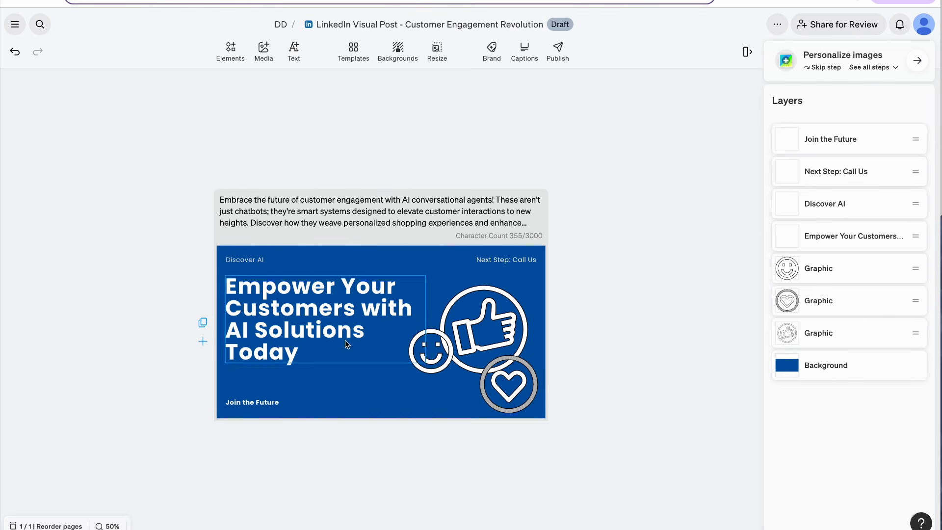
{"action": "left_click", "coordinate": [520, 231]}
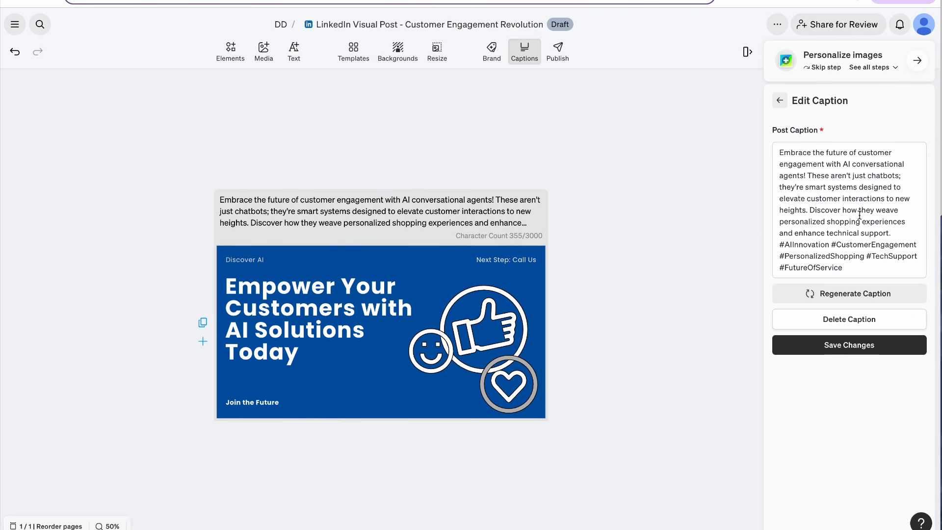
{"action": "left_click", "coordinate": [902, 233]}
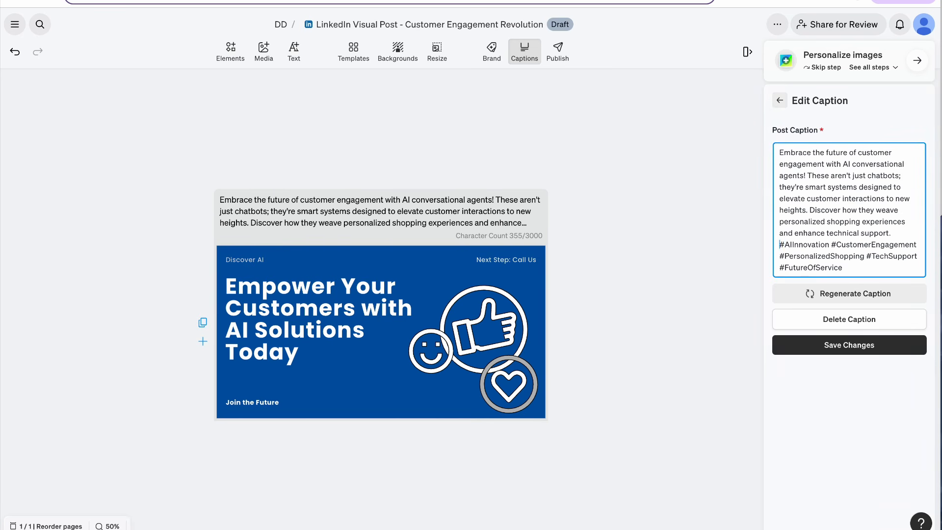
{"action": "key", "text": "Return"}
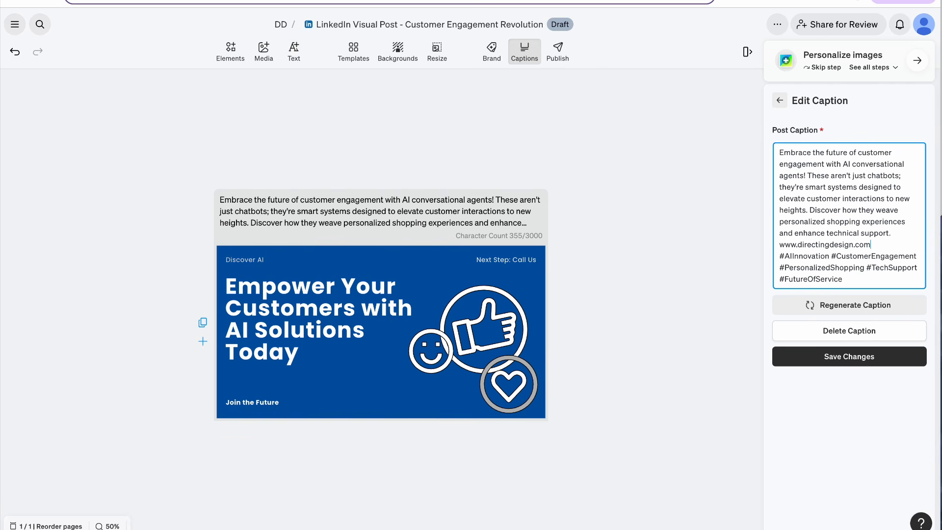
{"action": "left_click", "coordinate": [843, 358]}
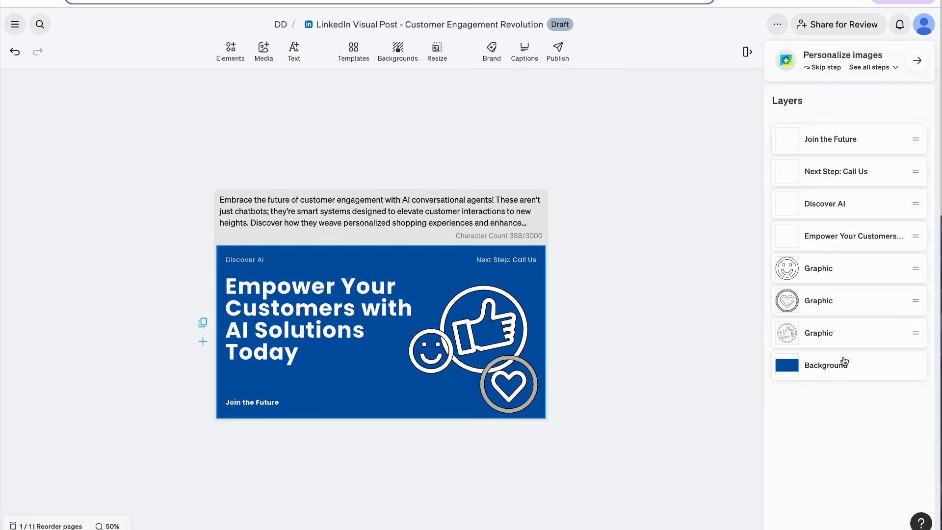
Step: Publish the LinkedIn visual post immediately on the Directing Design, Inc. account
{"action": "left_click", "coordinate": [562, 60]}
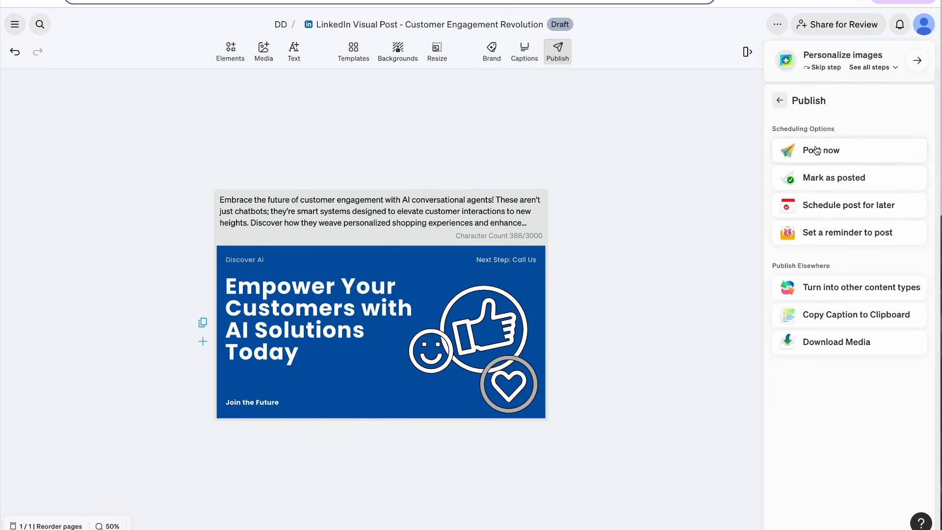
{"action": "left_click", "coordinate": [820, 208]}
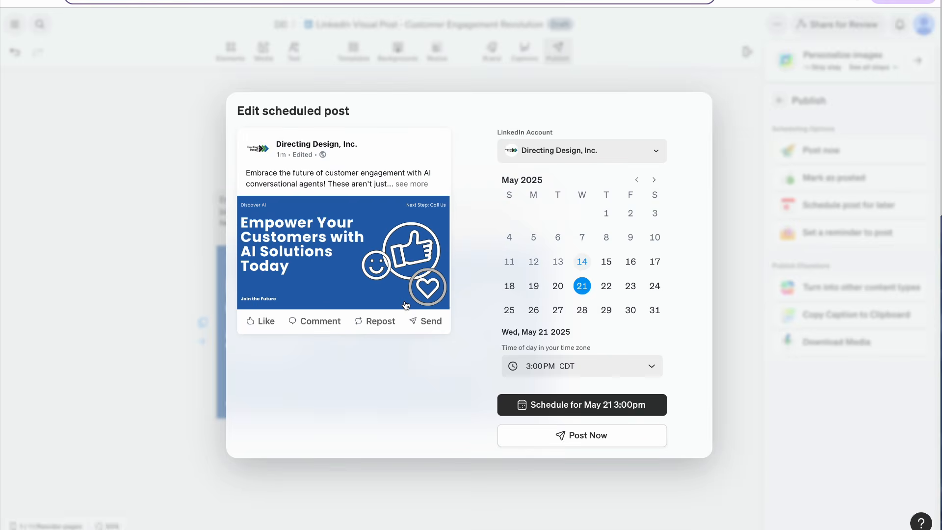
{"action": "left_click", "coordinate": [595, 150]}
{"action": "left_click", "coordinate": [595, 150]}
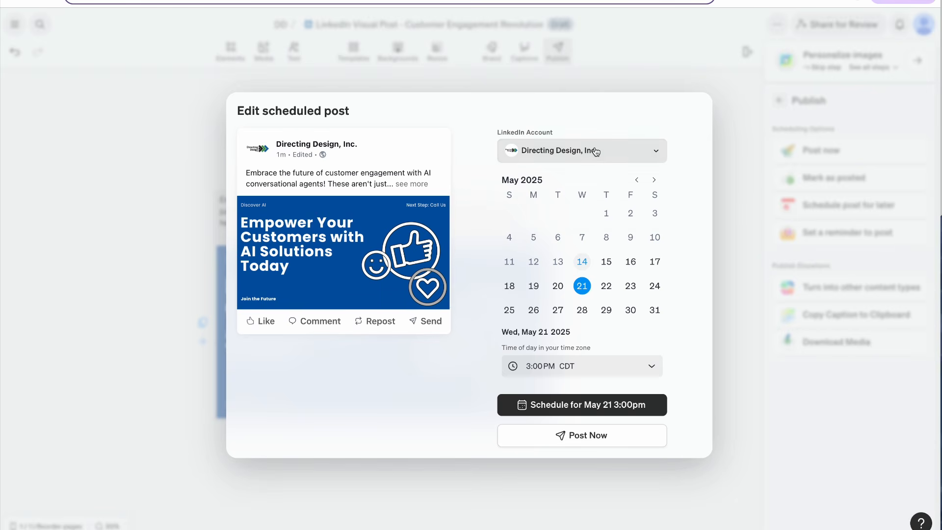
{"action": "left_click", "coordinate": [605, 286]}
{"action": "left_click", "coordinate": [583, 287]}
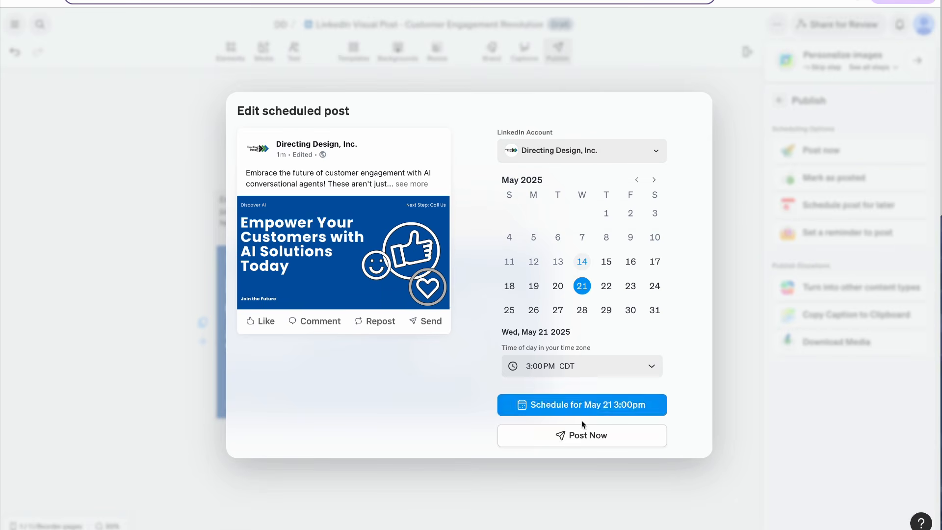
{"action": "left_click", "coordinate": [583, 440]}
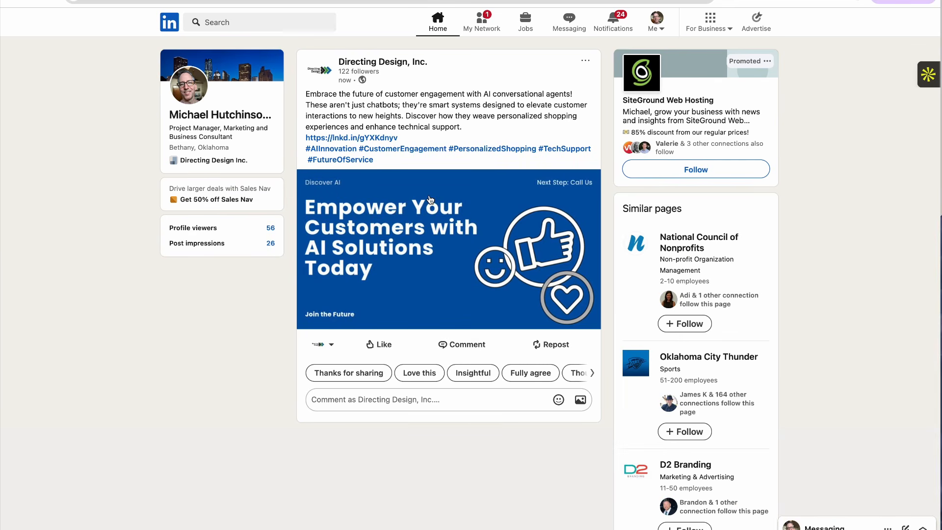
Step: Open the website link in the published LinkedIn post, and view the published "Book a Consultation" post on the Instagram profile
{"action": "left_click", "coordinate": [375, 141]}
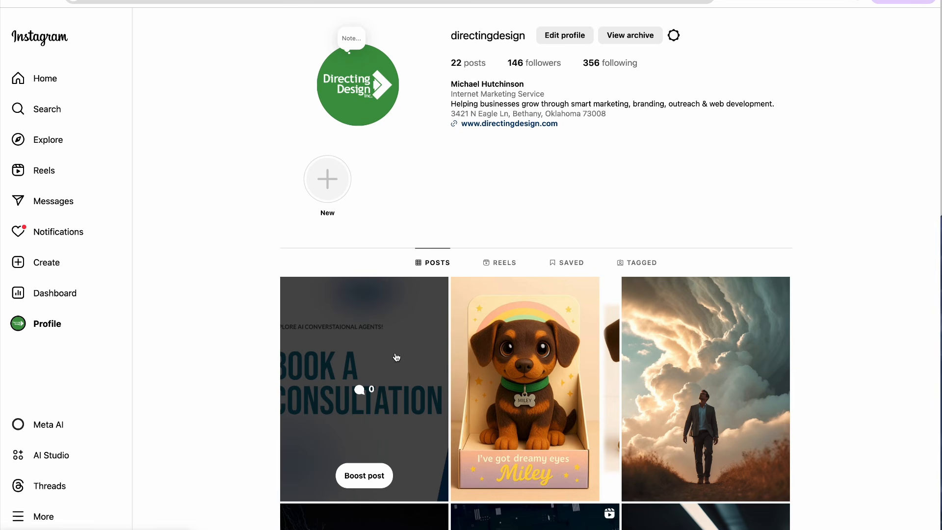
{"action": "left_click", "coordinate": [405, 364]}
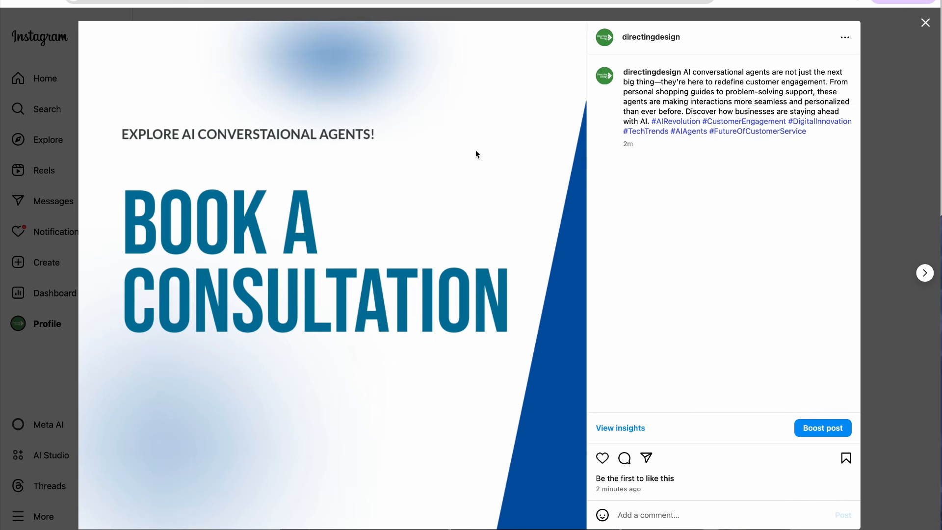